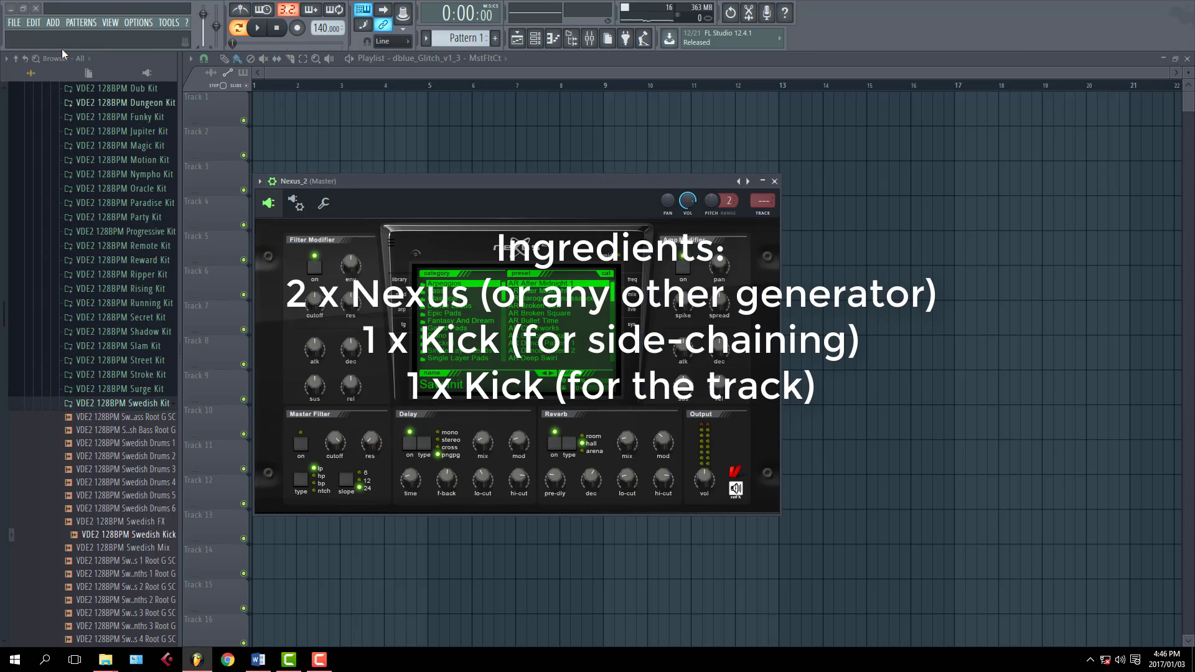
- Add a second Nexus_2 channel to the project
{"action": "left_click", "coordinate": [53, 22]}
{"action": "mouse_move", "coordinate": [155, 38]}
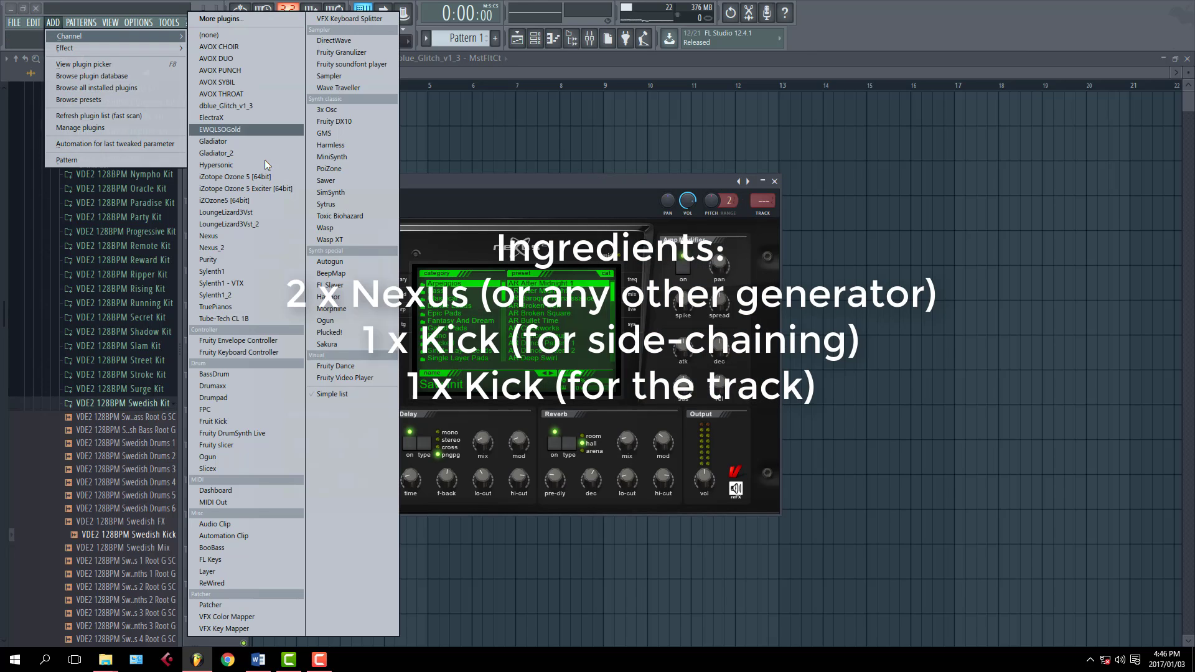
{"action": "left_click", "coordinate": [228, 246]}
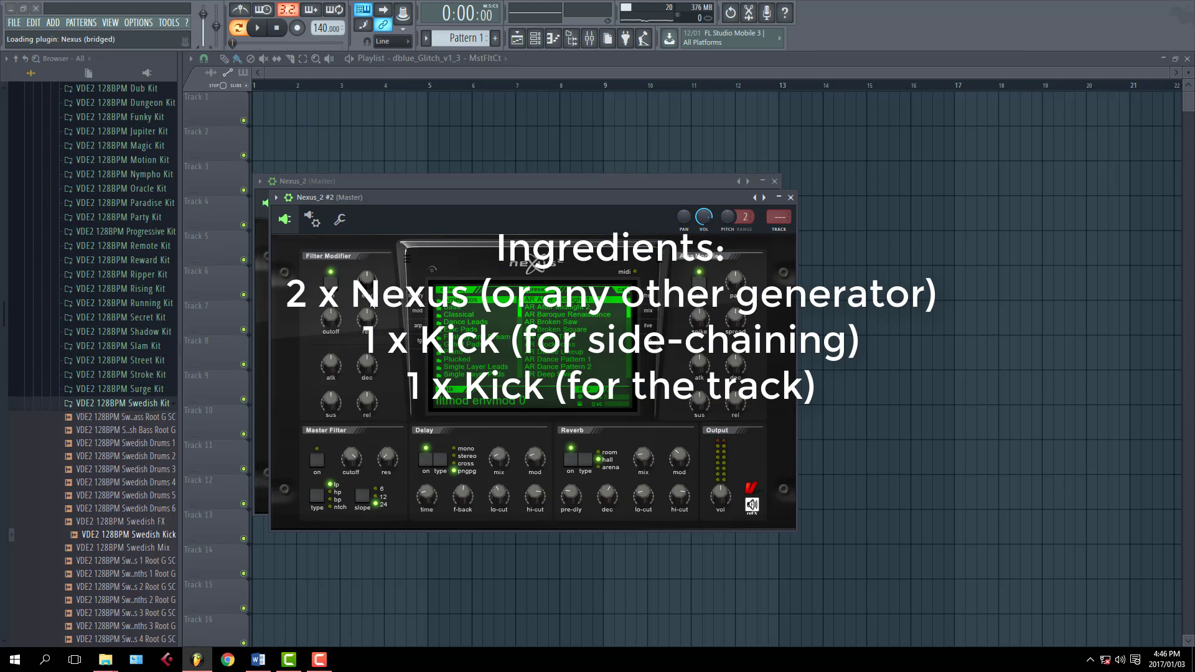
- Add the VDE2 128BPM Swedish Kick sample as a new channel below the Nexus channels and clone that channel
{"action": "left_click", "coordinate": [535, 38]}
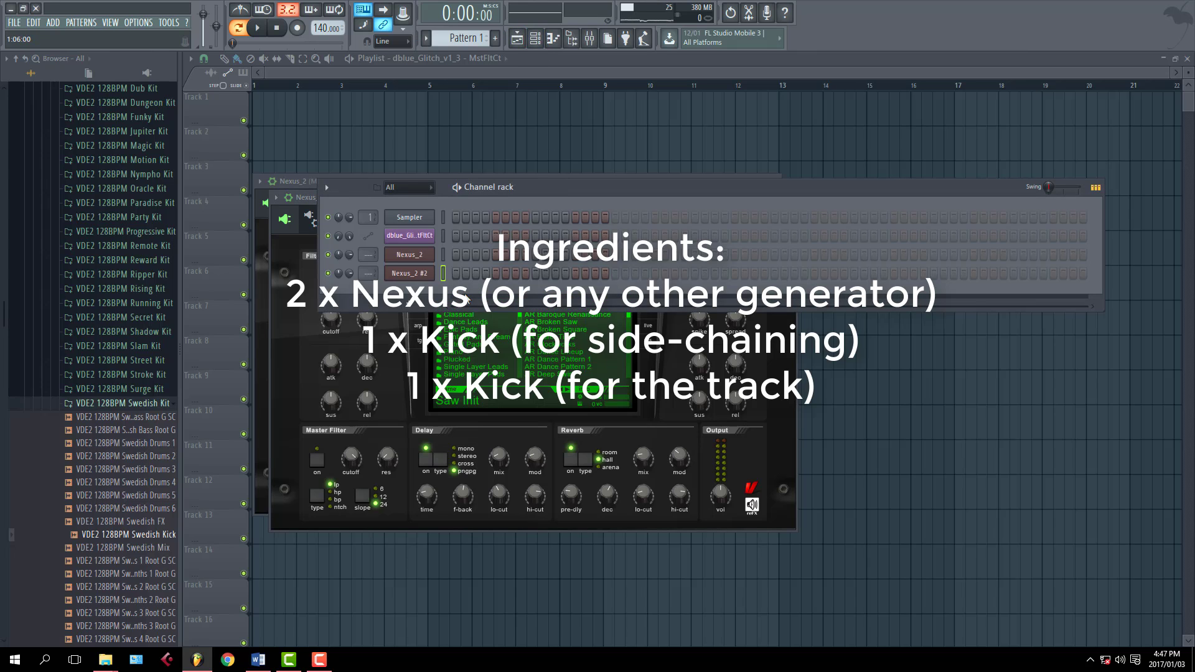
{"action": "left_click_drag", "start_coordinate": [152, 535], "coordinate": [423, 289]}
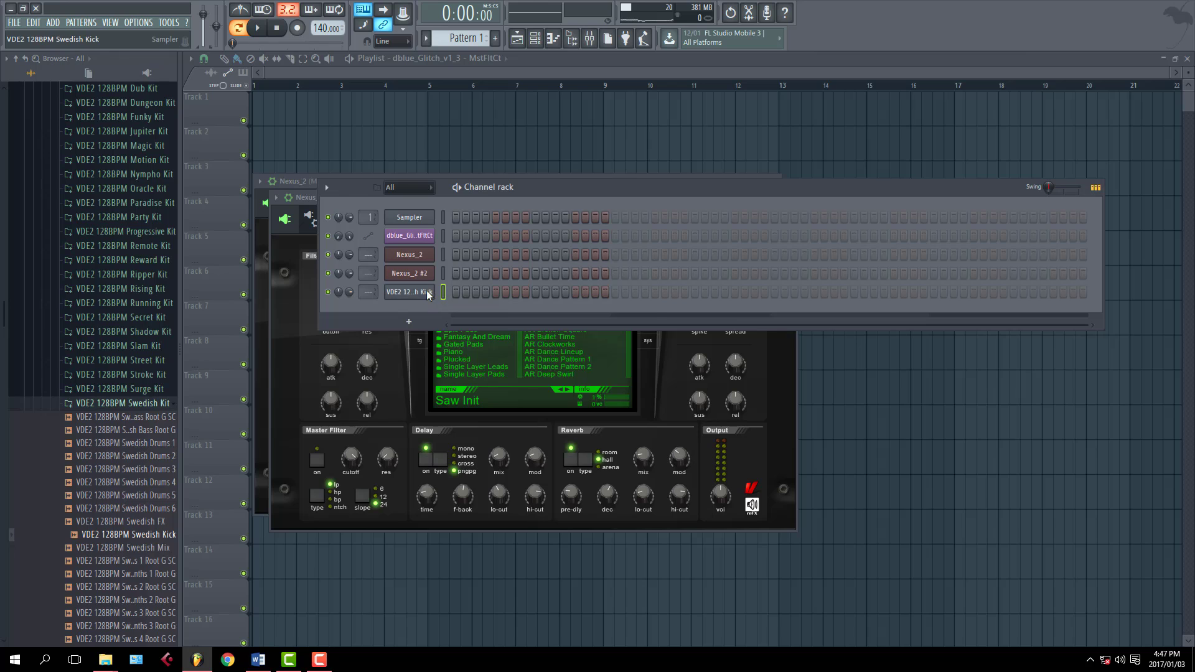
{"action": "right_click", "coordinate": [419, 293]}
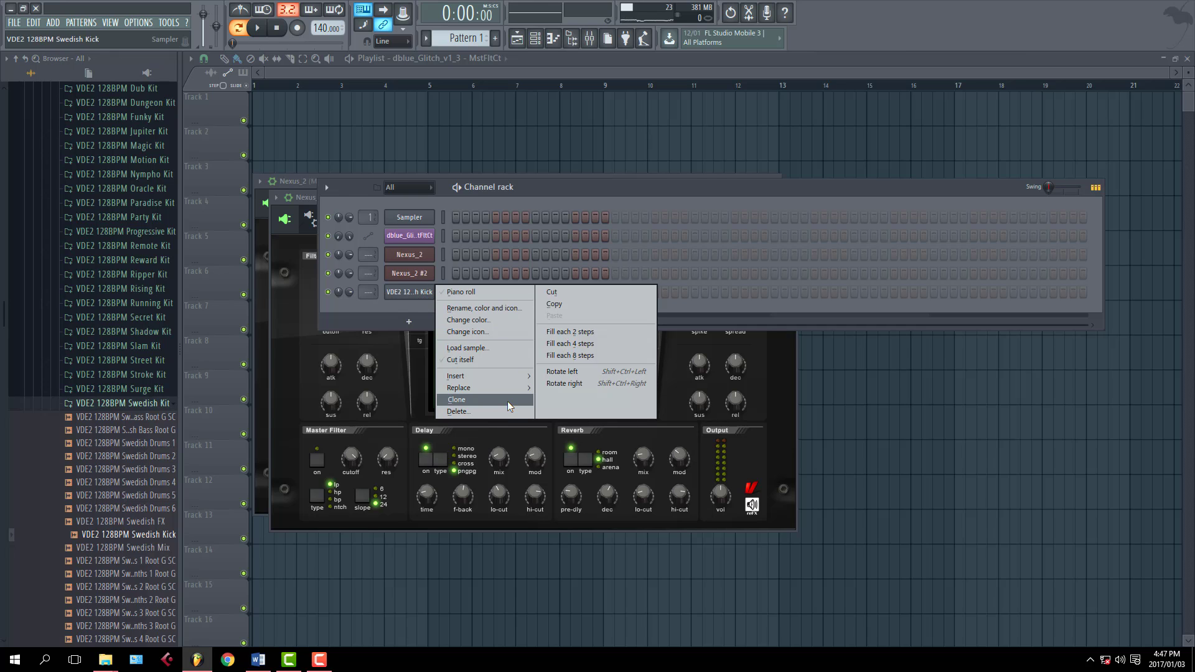
{"action": "left_click", "coordinate": [508, 401]}
- Rename the original Swedish Kick channel as SC and its clone as Kick
{"action": "right_click", "coordinate": [422, 295]}
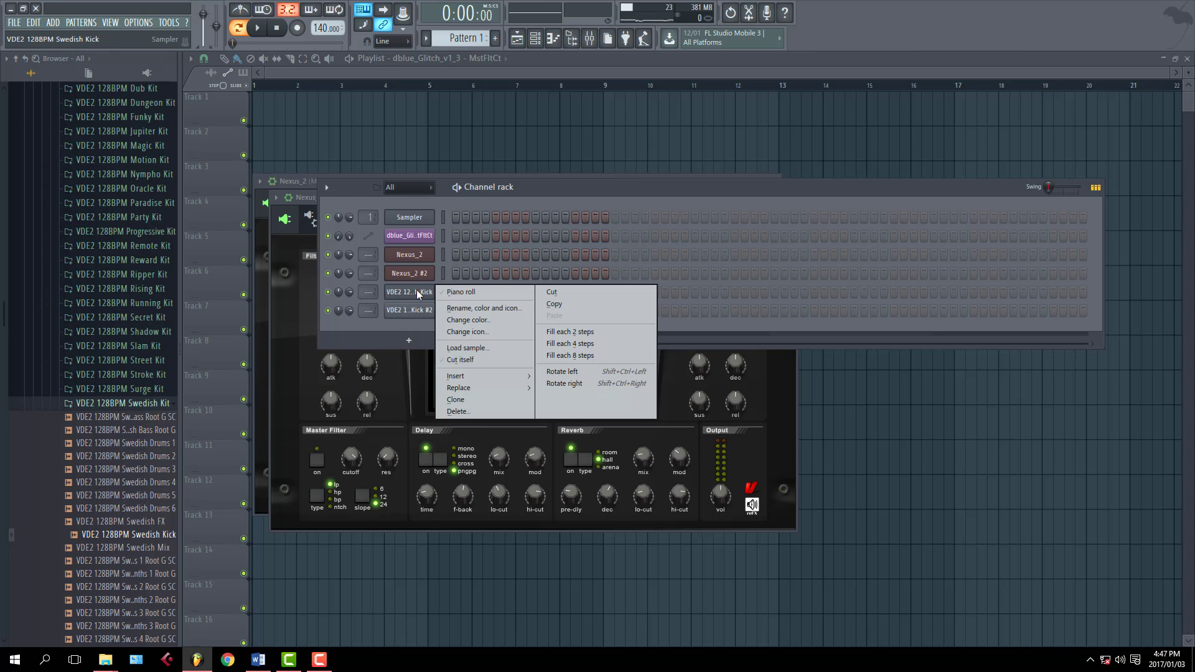
{"action": "left_click", "coordinate": [477, 307]}
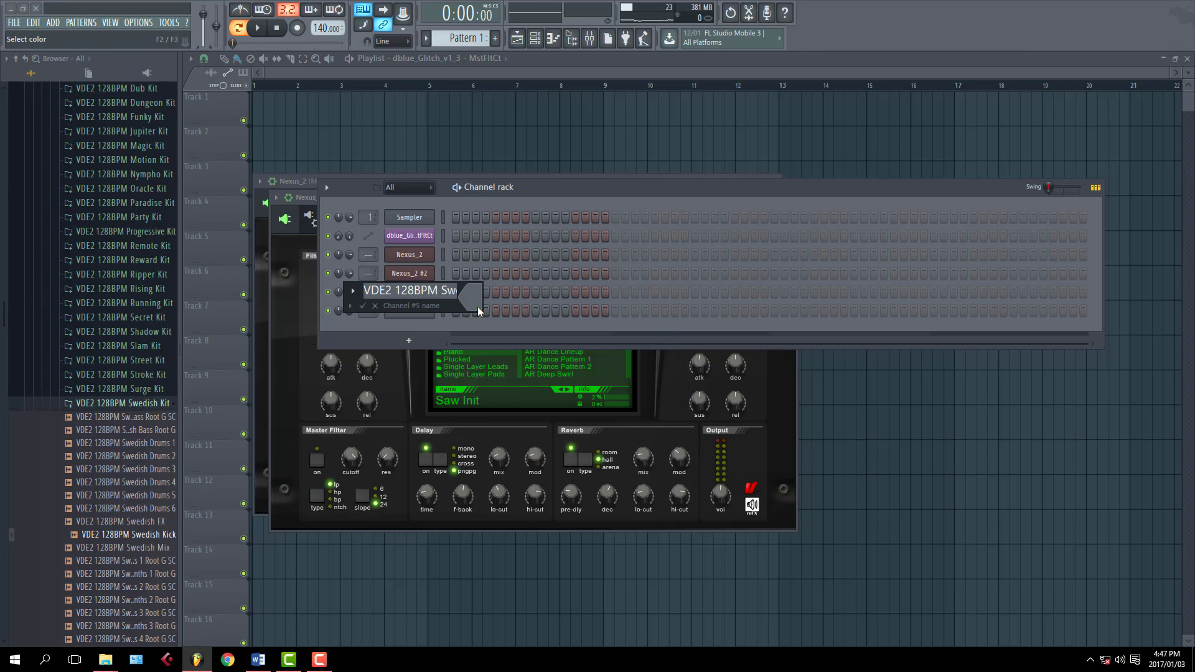
{"action": "type", "text": "SC"}
{"action": "key", "text": "Return"}
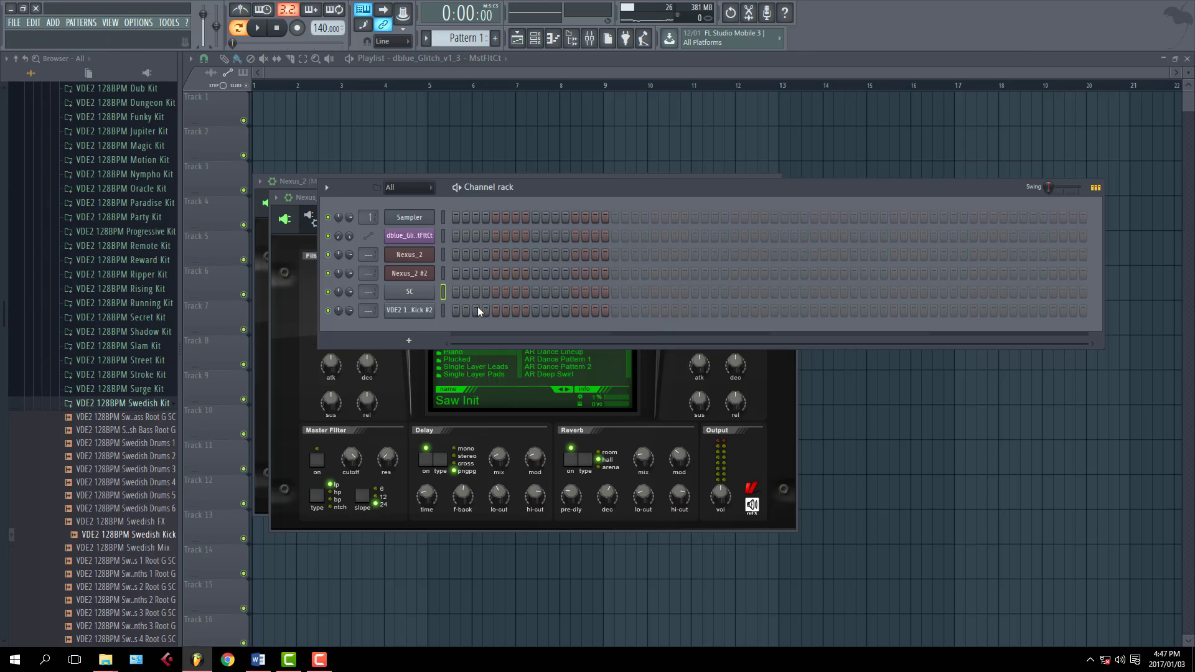
{"action": "right_click", "coordinate": [409, 310]}
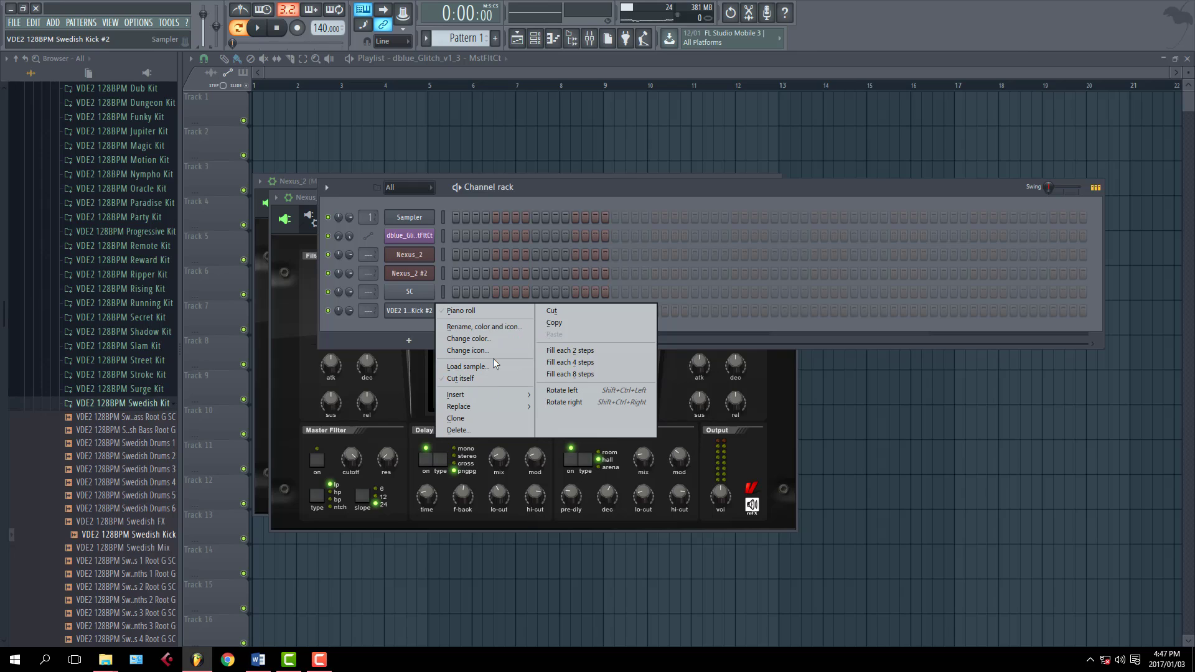
{"action": "left_click", "coordinate": [504, 327]}
{"action": "type", "text": "Kick"}
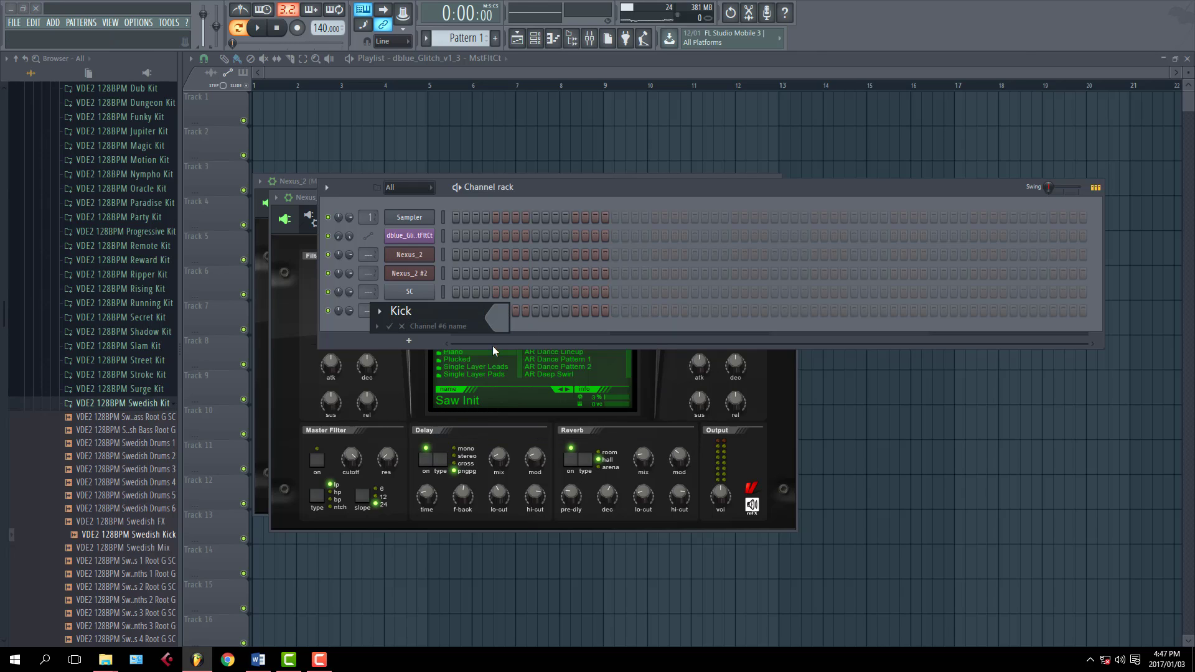
{"action": "key", "text": "Return"}
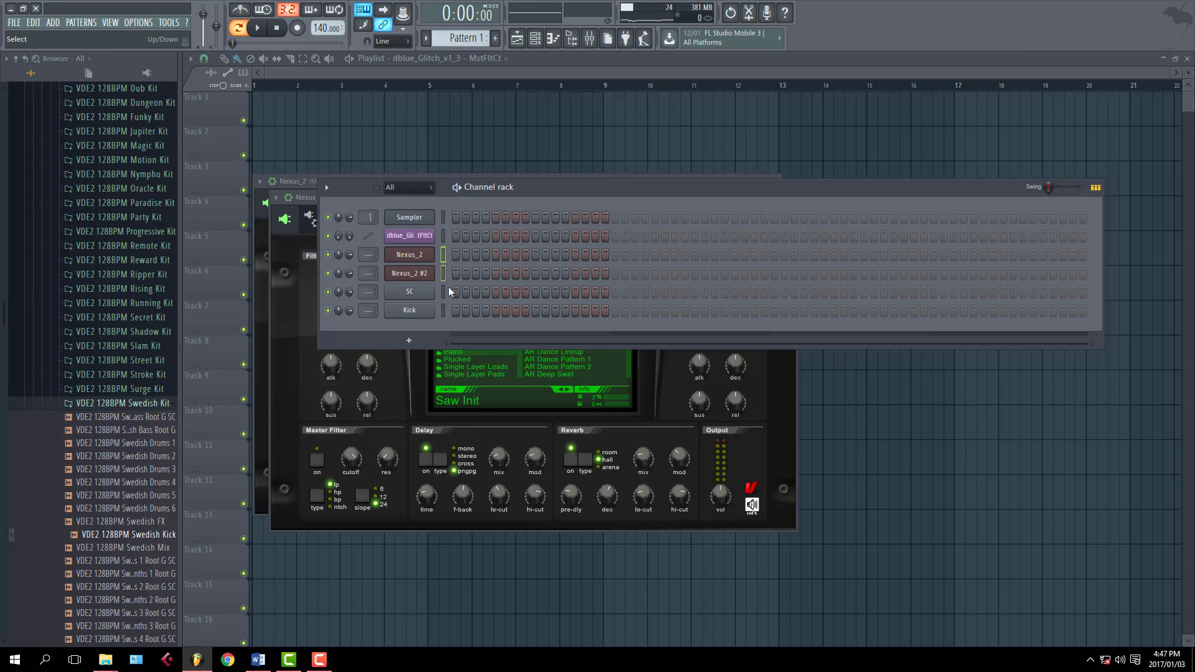
- Route the two Nexus, SC and Kick channels to consecutive mixer tracks starting at Insert 1
{"action": "left_click_drag", "start_coordinate": [449, 288], "coordinate": [453, 324]}
{"action": "left_click", "coordinate": [443, 255]}
{"action": "left_click_drag", "start_coordinate": [444, 313], "coordinate": [445, 288]}
{"action": "left_click", "coordinate": [590, 38]}
{"action": "left_click", "coordinate": [333, 170]}
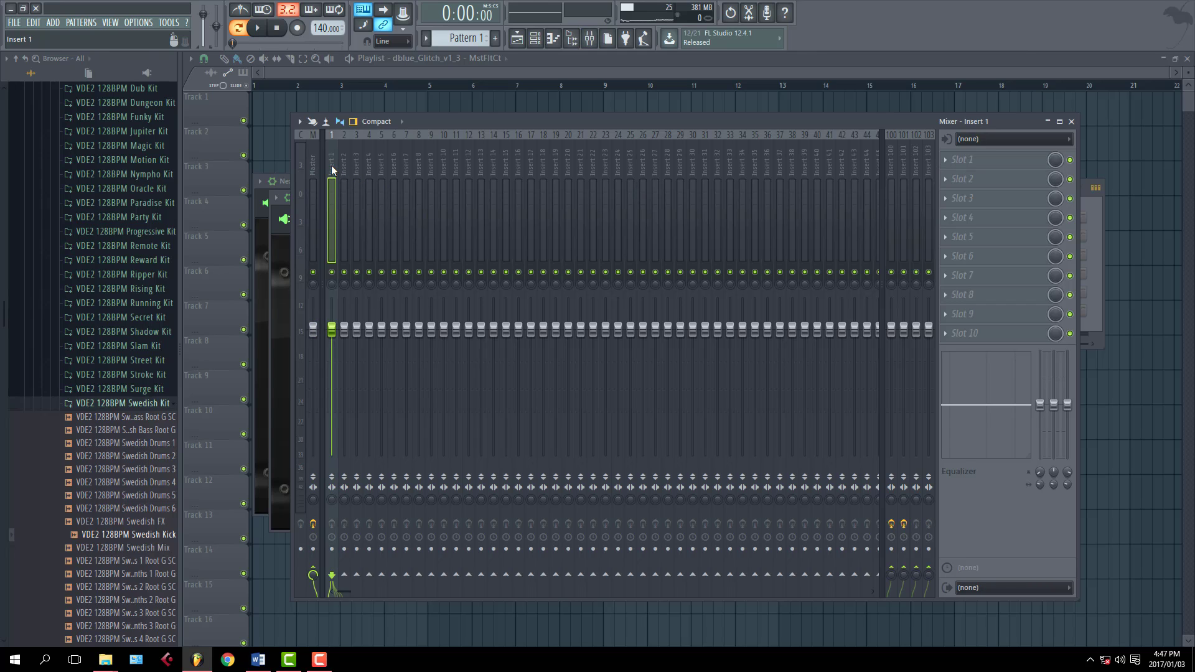
{"action": "key", "text": "l"}
{"action": "key", "text": "ctrl+shift+l"}
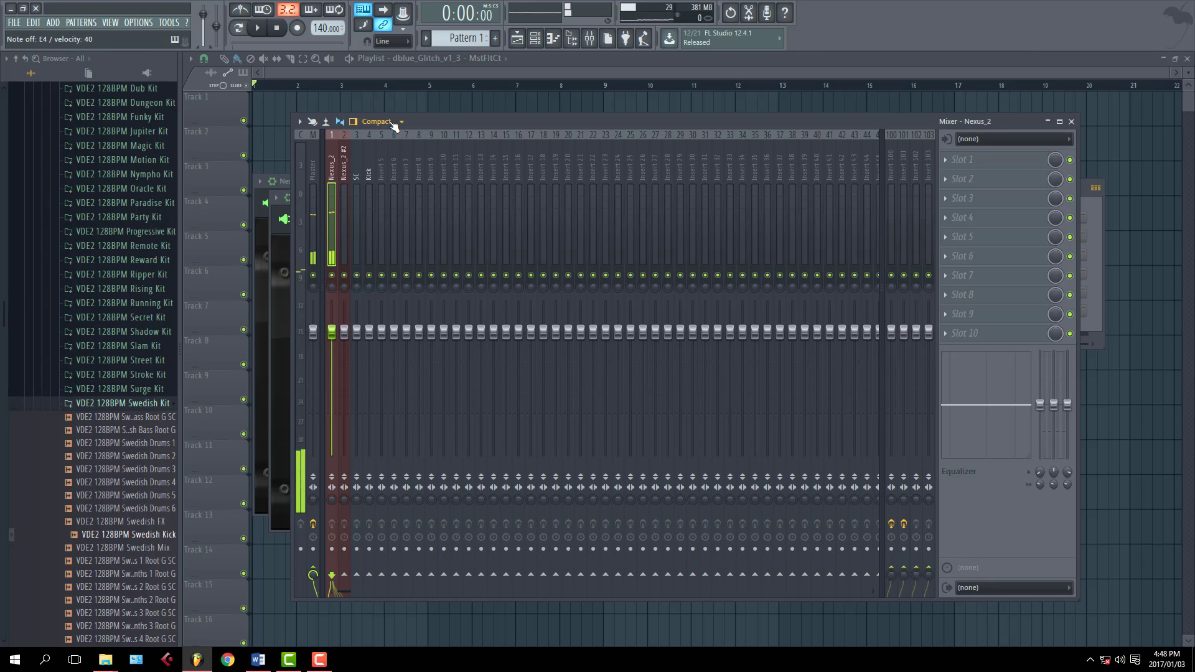
- Leave the mixer and set the project tempo to 128 BPM
{"action": "left_click", "coordinate": [456, 71]}
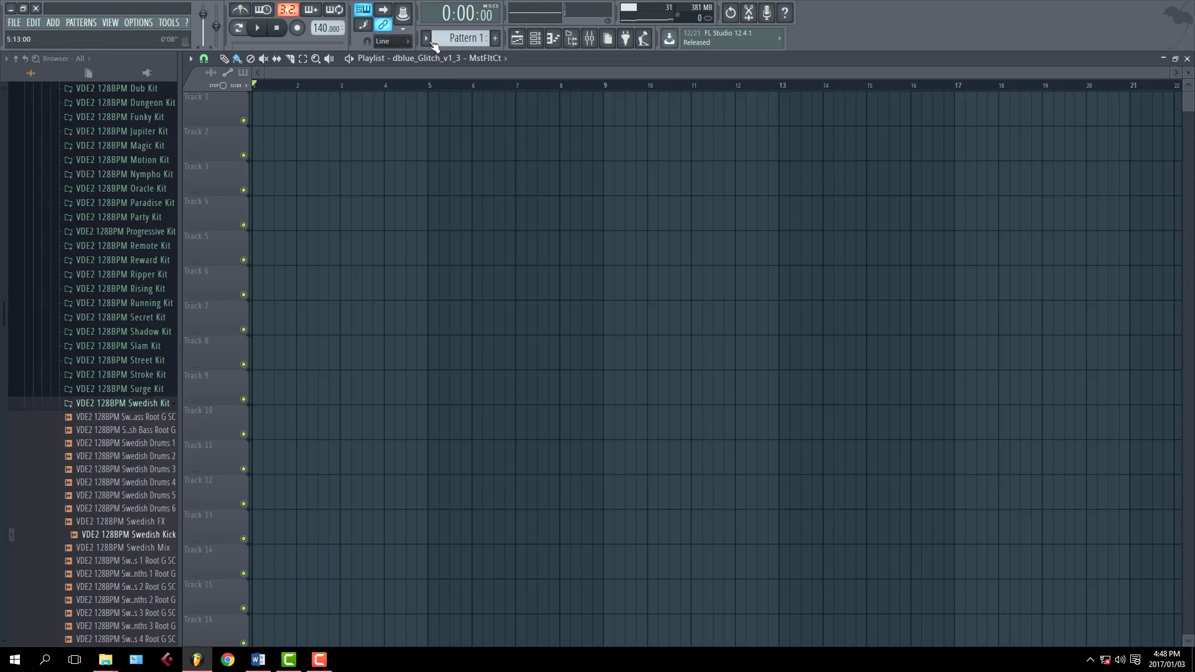
{"action": "left_click_drag", "start_coordinate": [322, 28], "coordinate": [321, 36]}
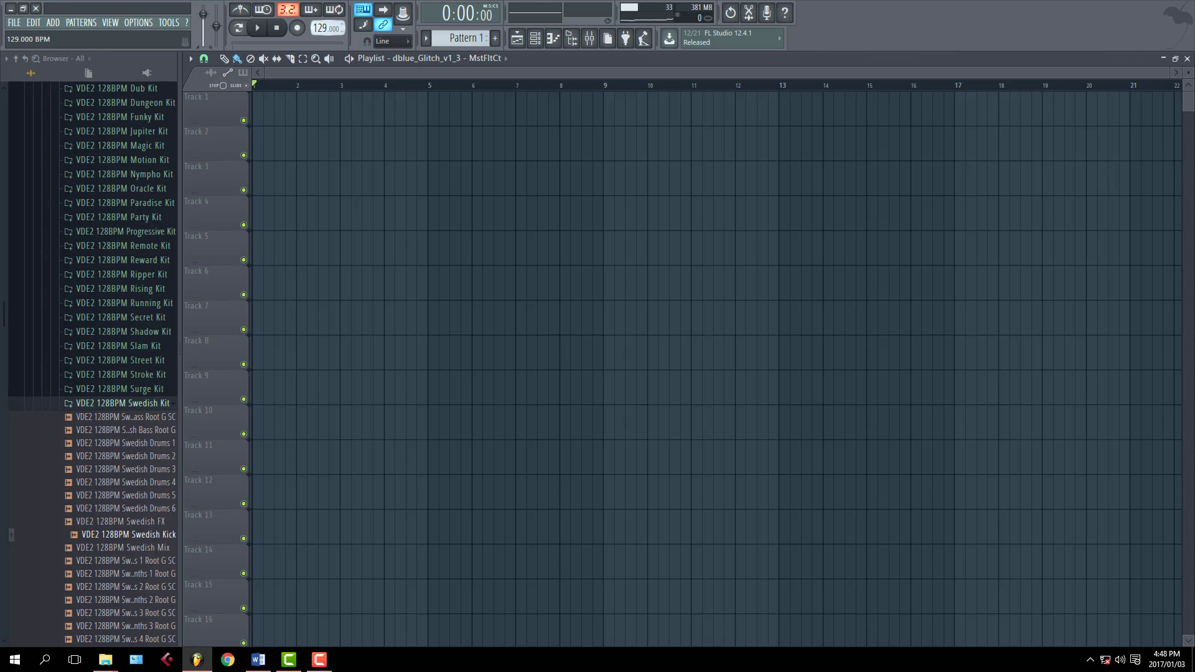
- Load the LD Classic JP Leader 1 preset from the Single Layer Leads category in the first Nexus_2 channel
{"action": "key", "text": "F6"}
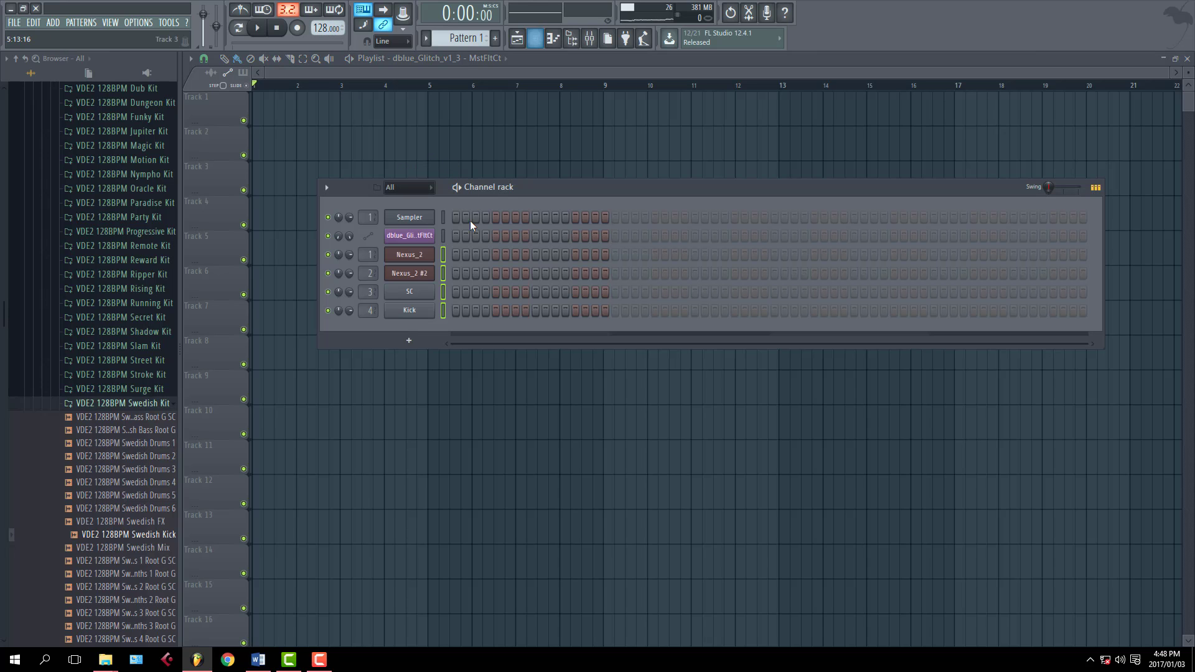
{"action": "left_click", "coordinate": [431, 257]}
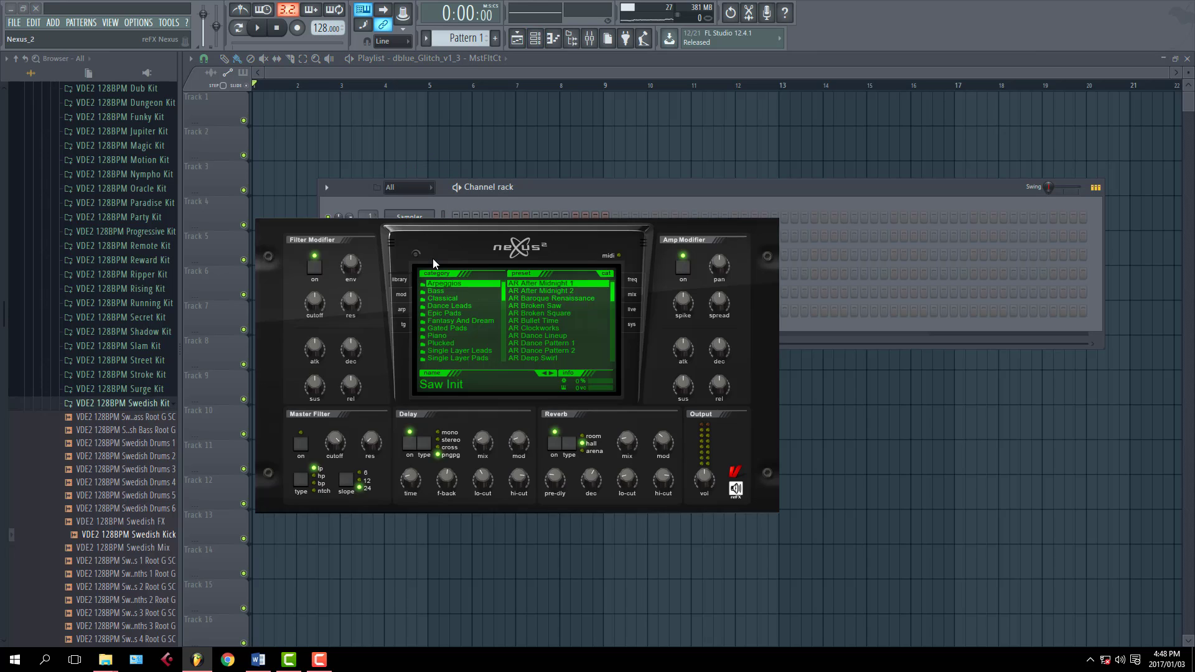
{"action": "left_click", "coordinate": [774, 181]}
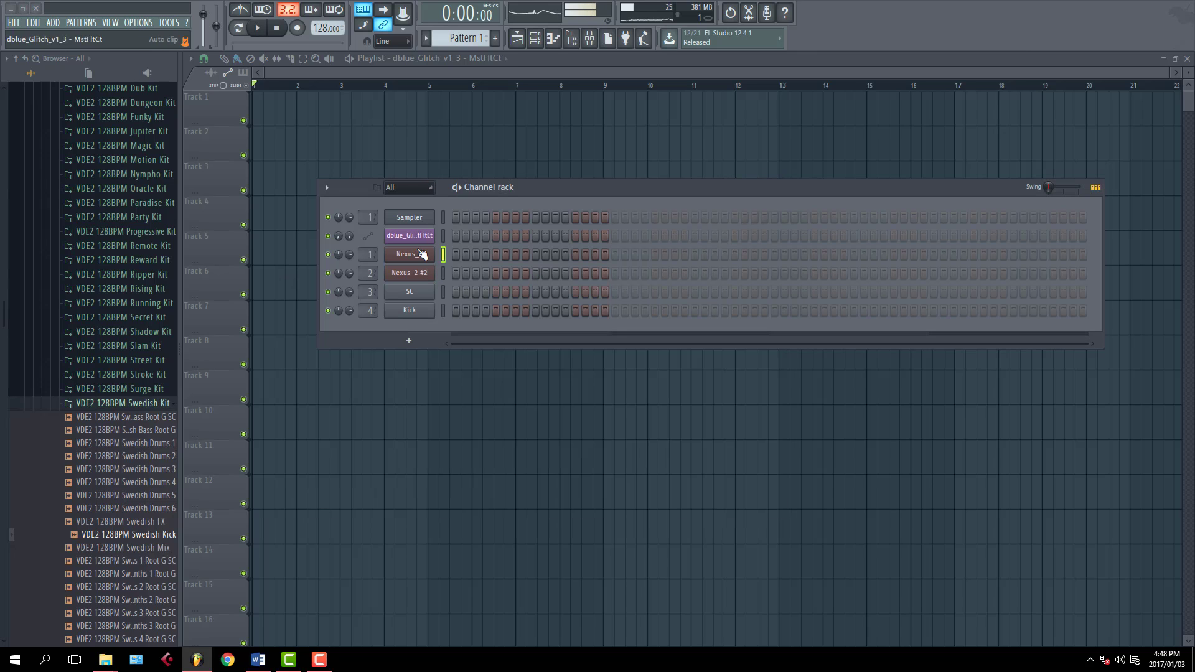
{"action": "left_click", "coordinate": [420, 255]}
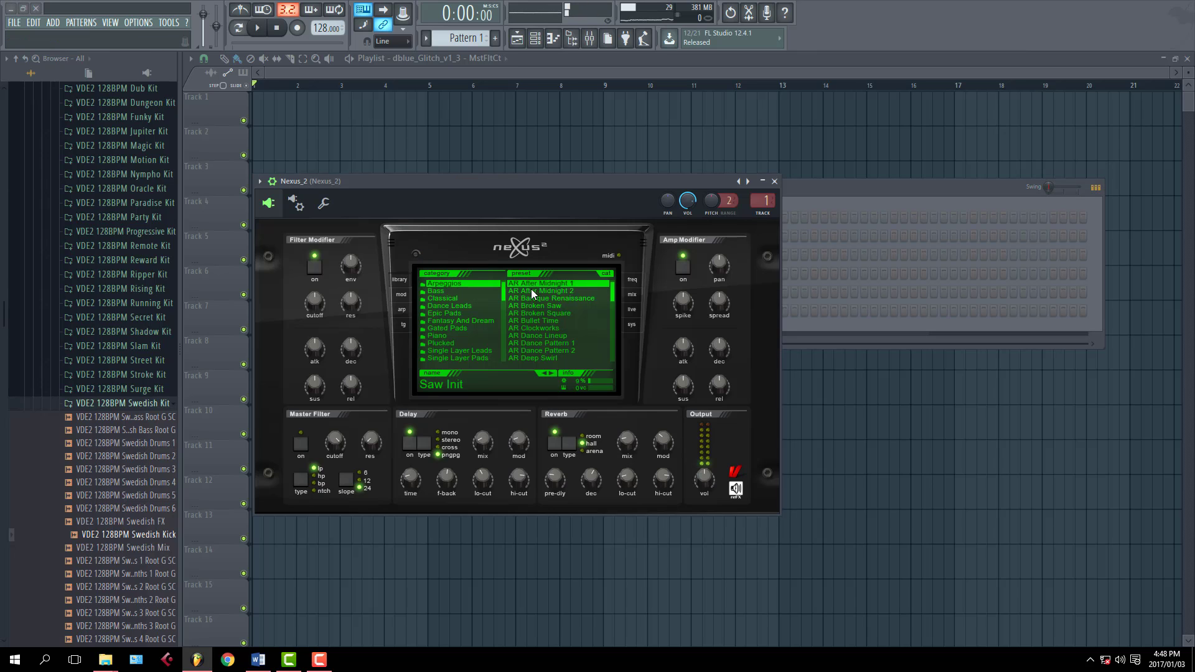
{"action": "left_click", "coordinate": [473, 352]}
{"action": "left_click_drag", "start_coordinate": [611, 285], "coordinate": [610, 290]}
{"action": "scroll", "coordinate": [611, 292], "scroll_direction": "down", "scroll_amount": 2}
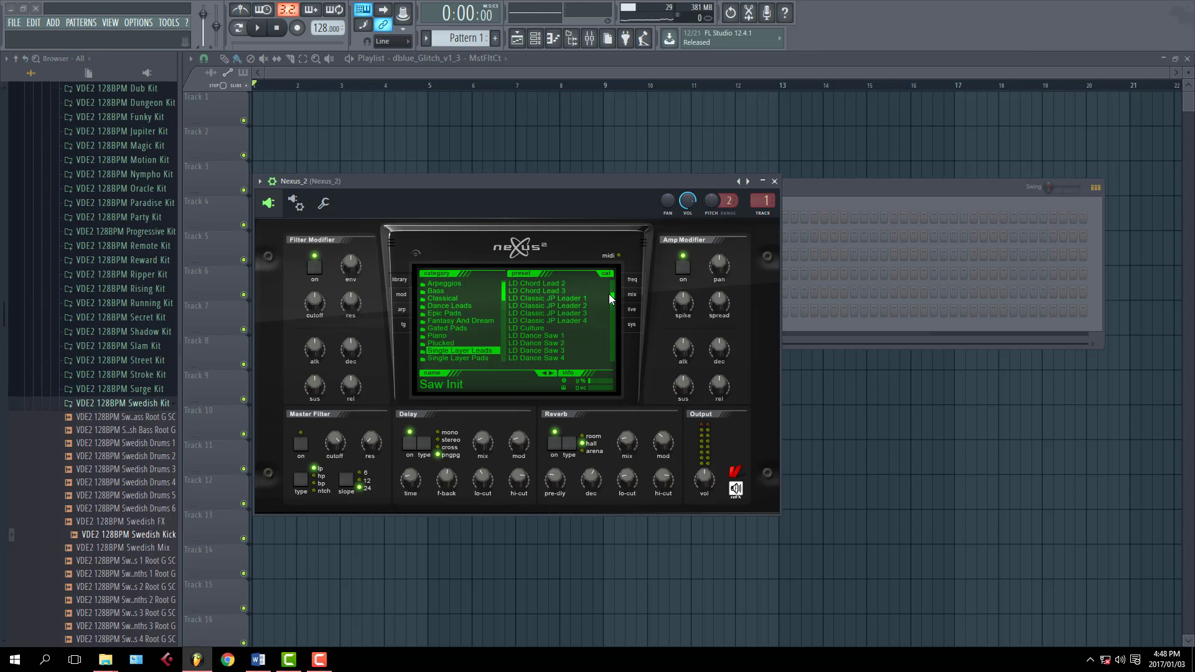
{"action": "left_click", "coordinate": [598, 299]}
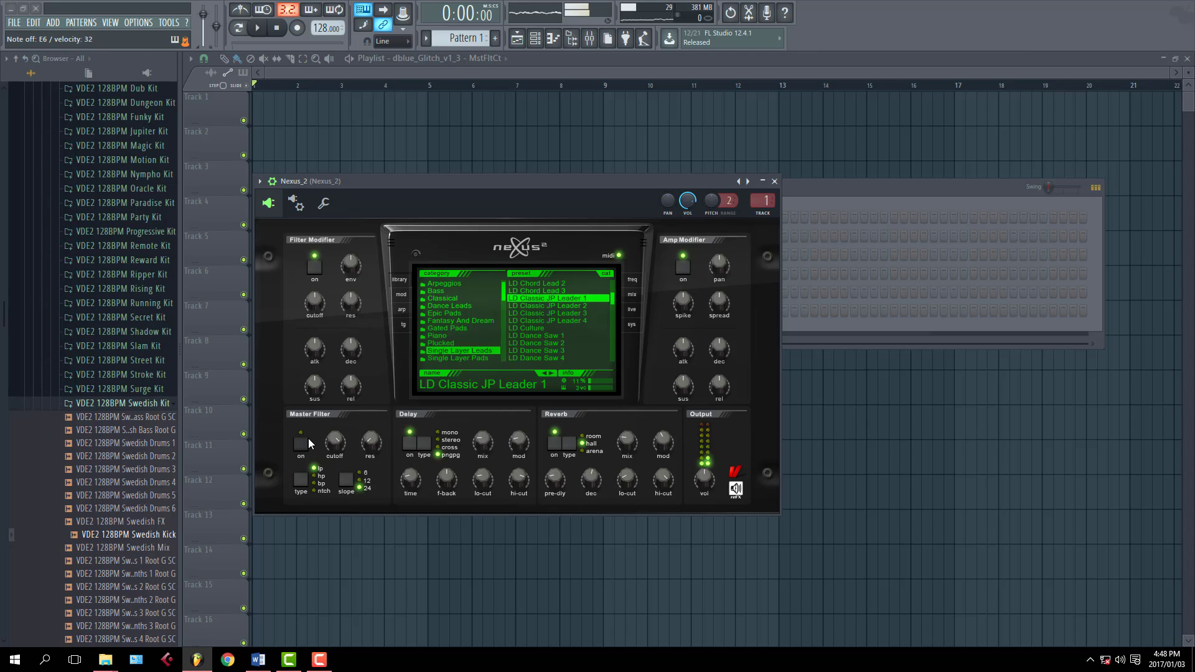
- Record a four-bar chord progression into Pattern 1 with the metronome on, and disarm recording
{"action": "left_click", "coordinate": [298, 29]}
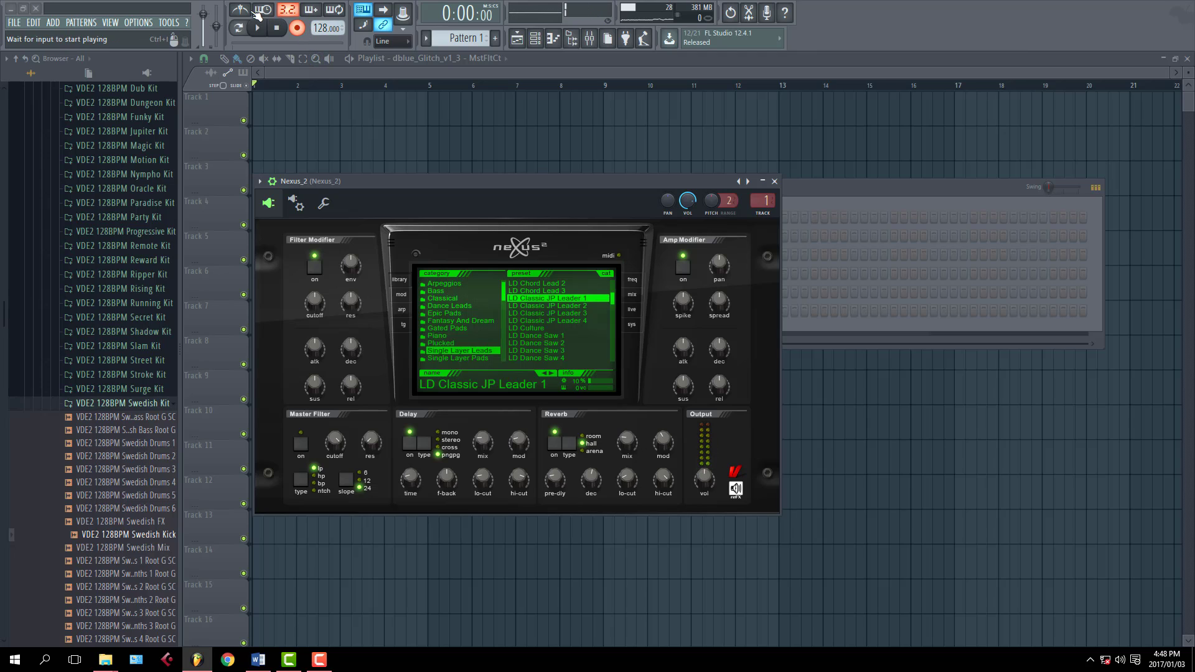
{"action": "left_click", "coordinate": [241, 10]}
{"action": "left_click", "coordinate": [340, 77]}
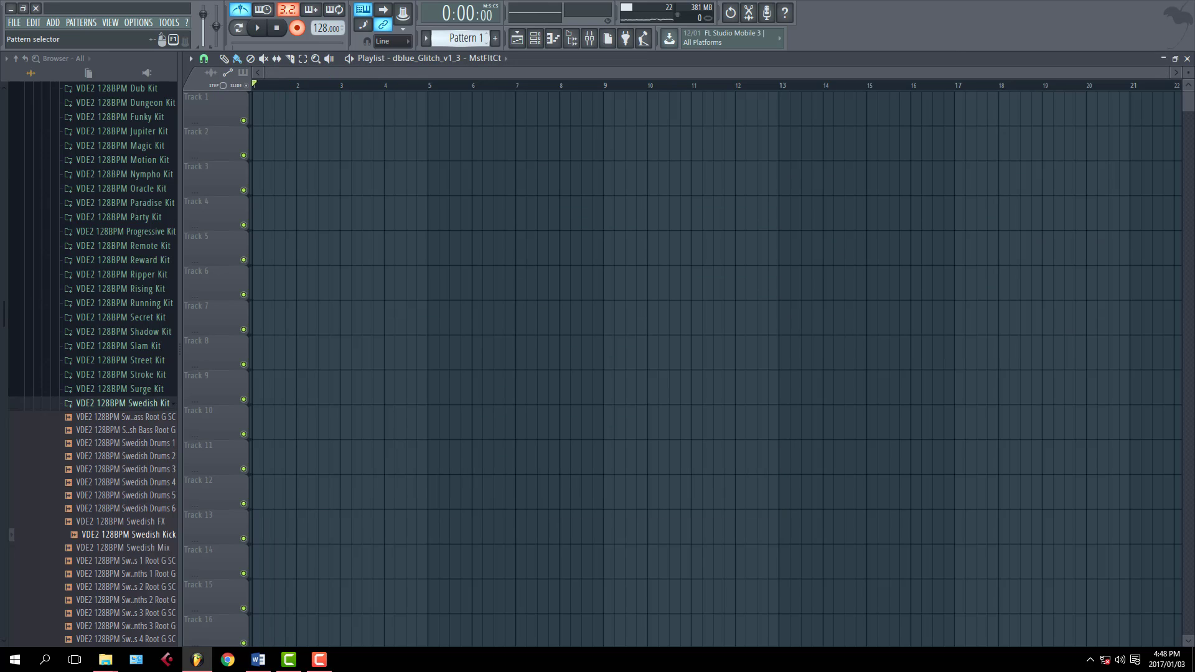
{"action": "left_click", "coordinate": [465, 39]}
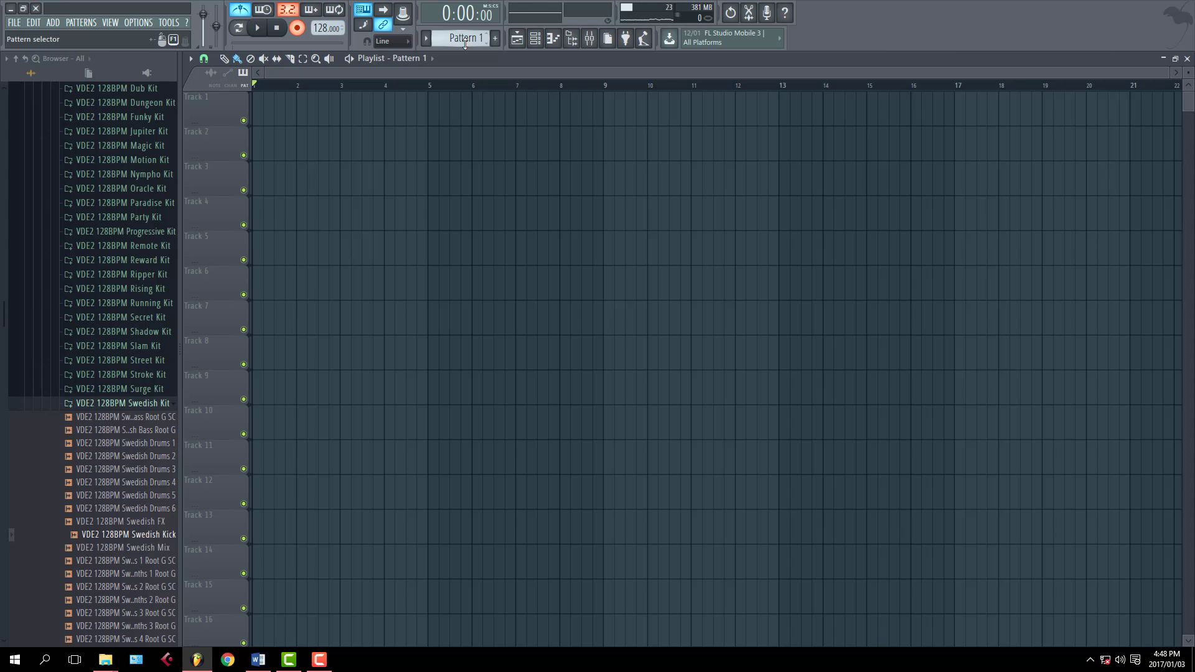
{"action": "key", "text": "space"}
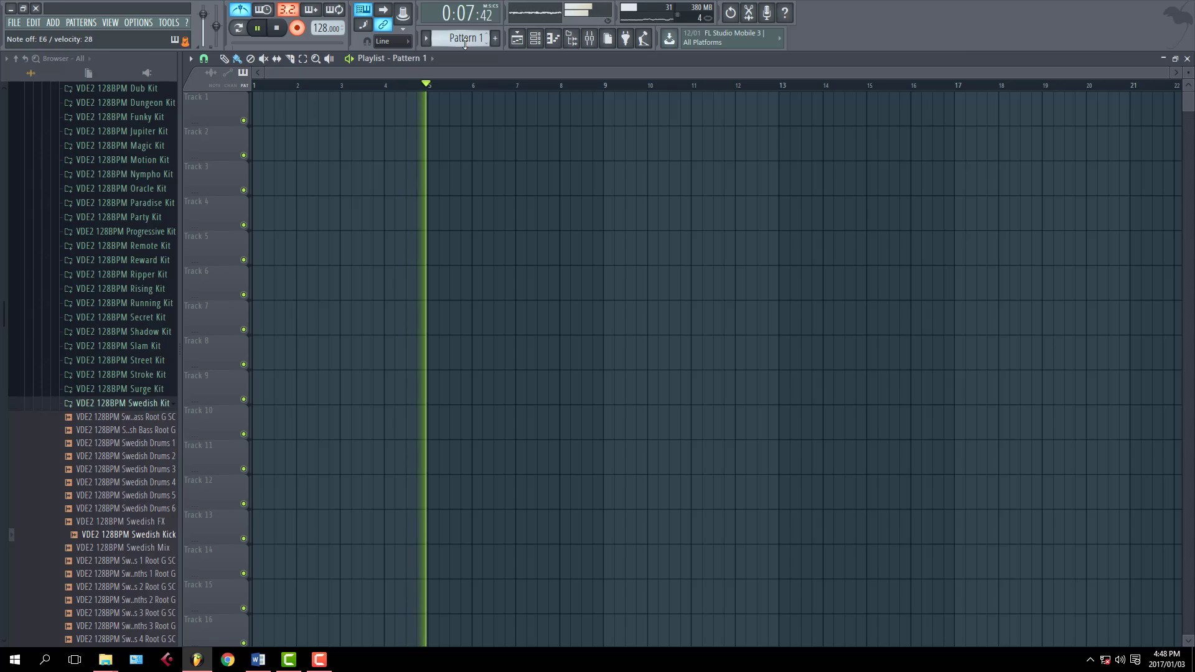
{"action": "key", "text": "space"}
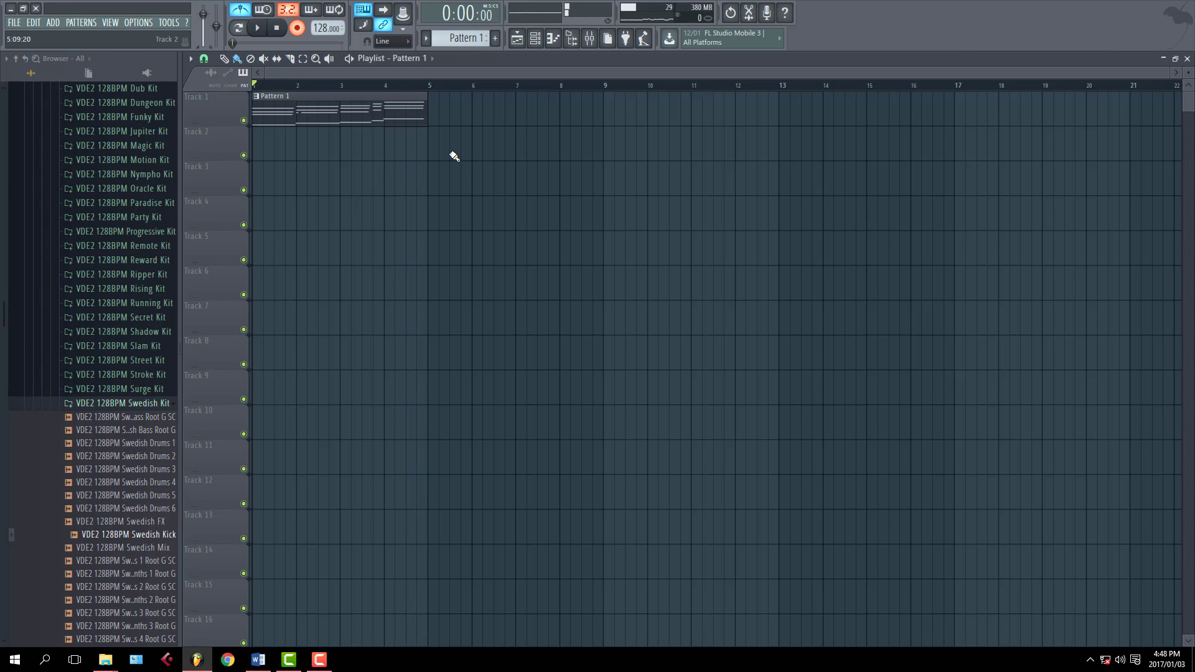
{"action": "left_click", "coordinate": [296, 28]}
- Open the recorded Nexus_2 notes in the piano roll, quantize them and delete the second E5 note in bar 2
{"action": "double_click", "coordinate": [278, 111]}
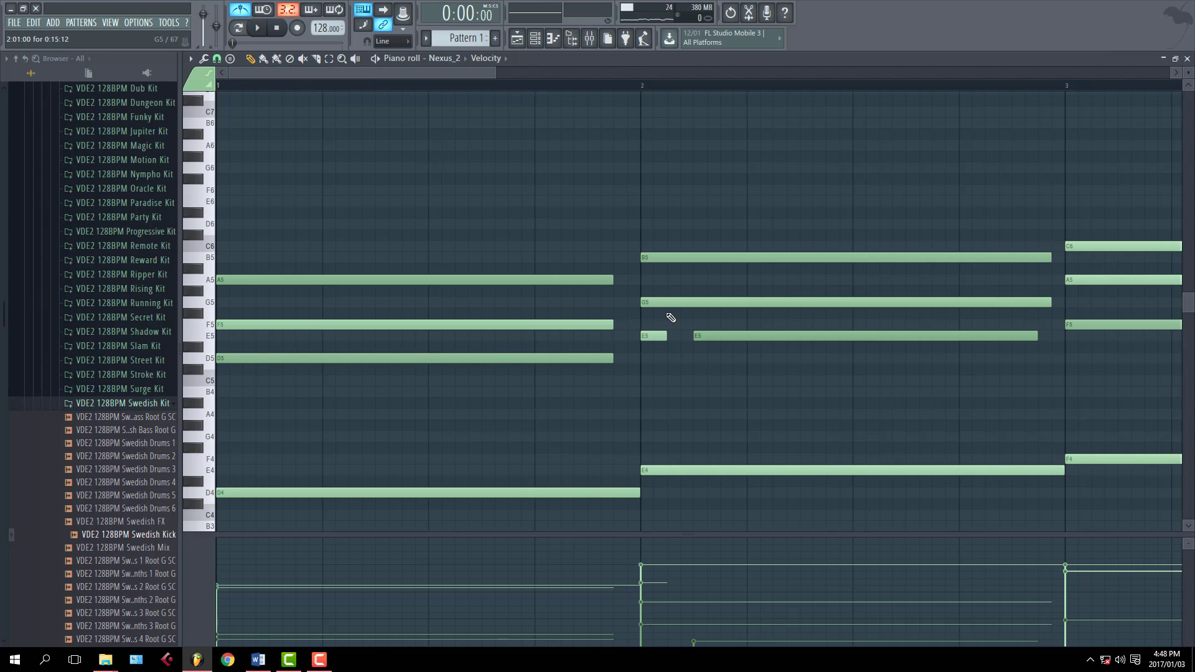
{"action": "key", "text": "ctrl+q"}
{"action": "right_click", "coordinate": [718, 336]}
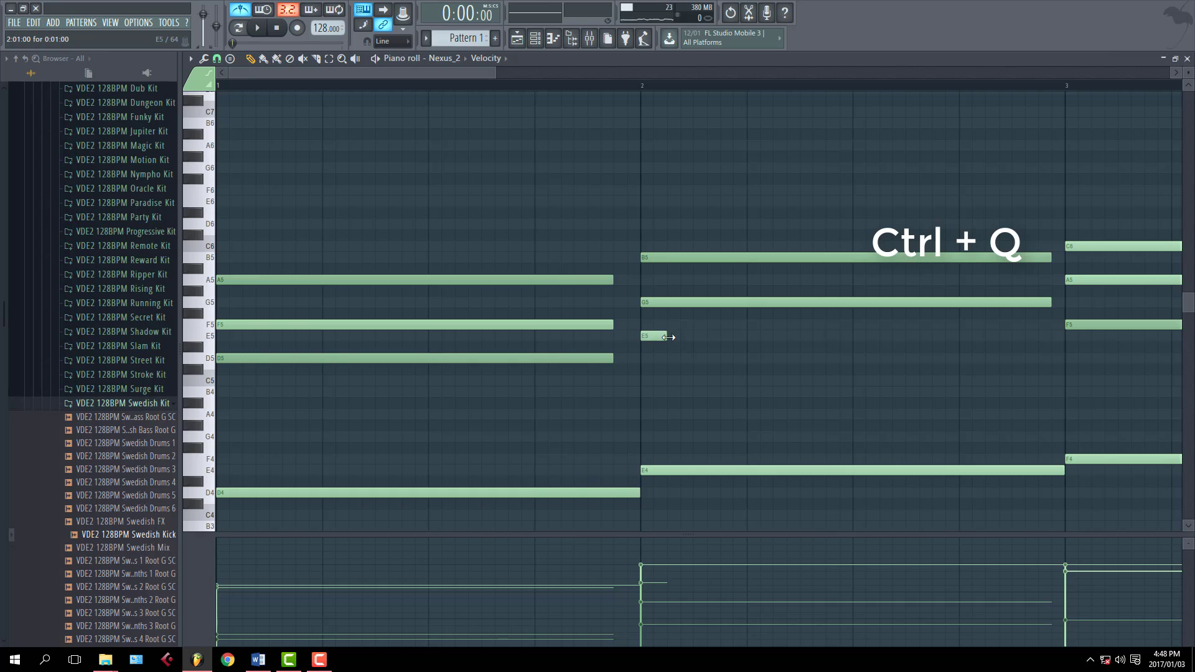
- Lengthen the upper chord notes in bars 2 and 1 so each fills its whole bar
{"action": "left_click_drag", "start_coordinate": [669, 337], "coordinate": [1065, 305]}
{"action": "left_click_drag", "start_coordinate": [1051, 257], "coordinate": [1065, 258]}
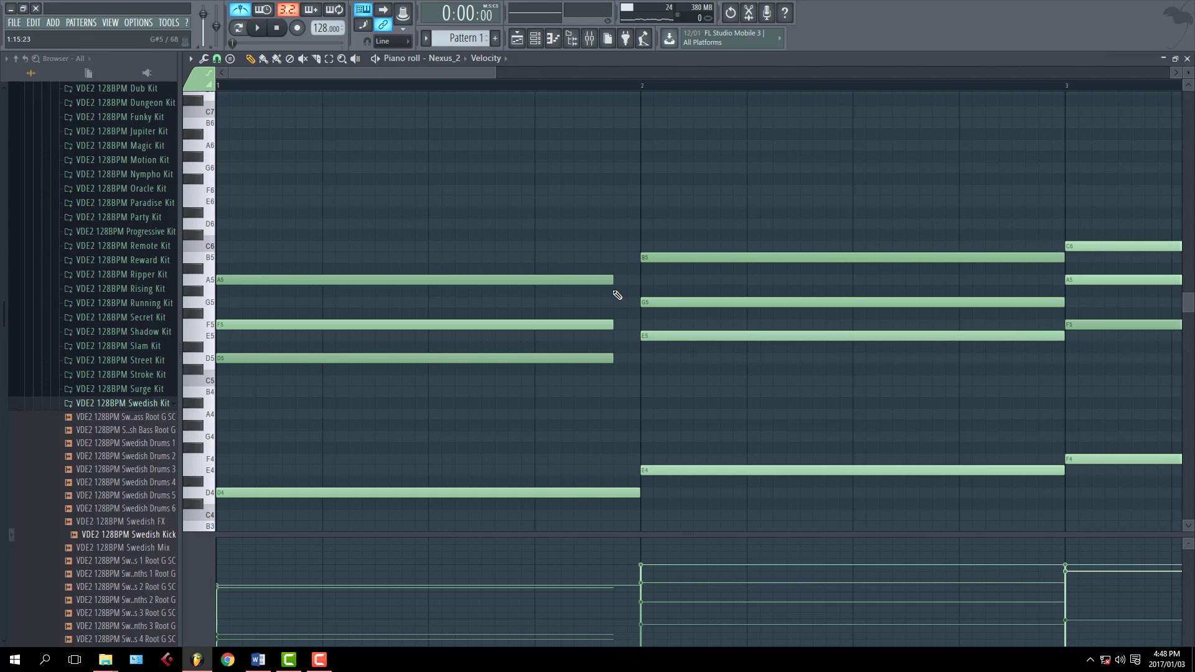
{"action": "left_click_drag", "start_coordinate": [619, 278], "coordinate": [640, 280]}
{"action": "left_click_drag", "start_coordinate": [615, 324], "coordinate": [641, 362]}
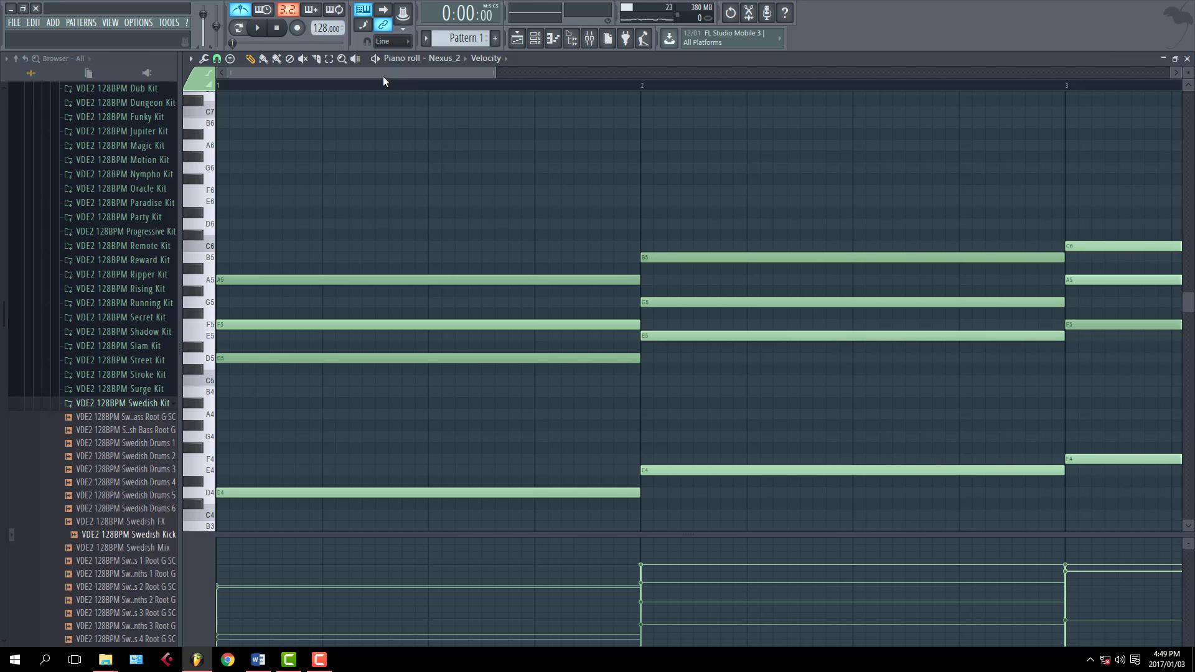
- Align the G4 bass note with the short G chord in bar 3 and extend the chord's G5, B5 and D6 notes to bar 4
{"action": "left_click_drag", "start_coordinate": [383, 76], "coordinate": [604, 76]}
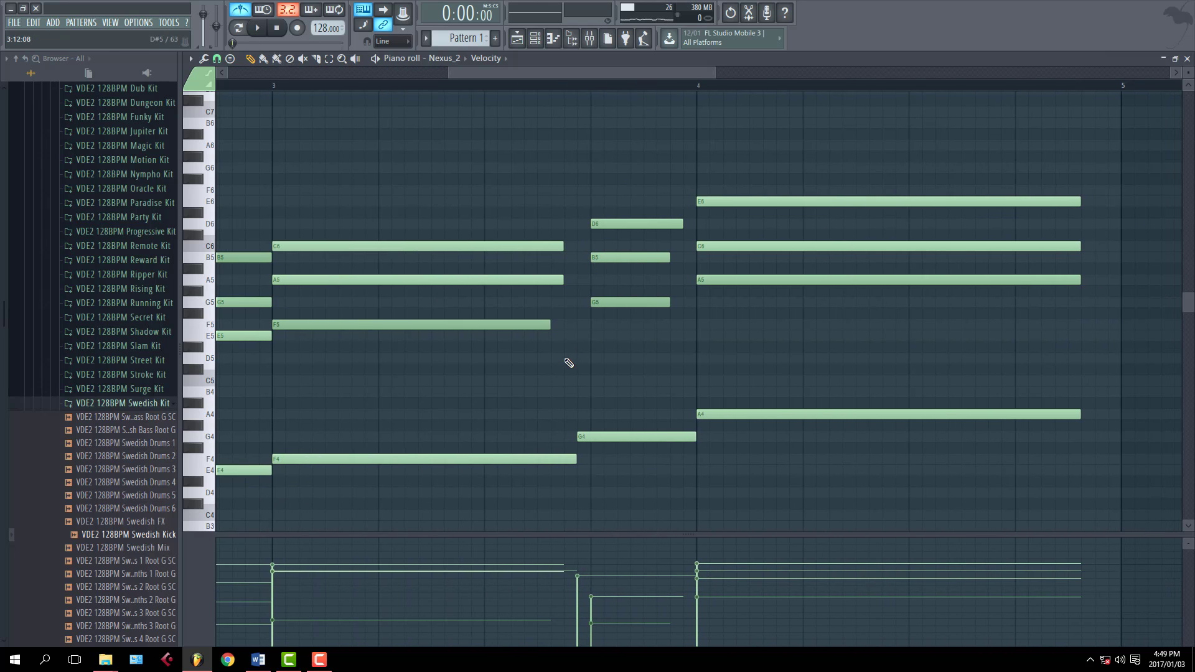
{"action": "left_click_drag", "start_coordinate": [600, 436], "coordinate": [613, 436]}
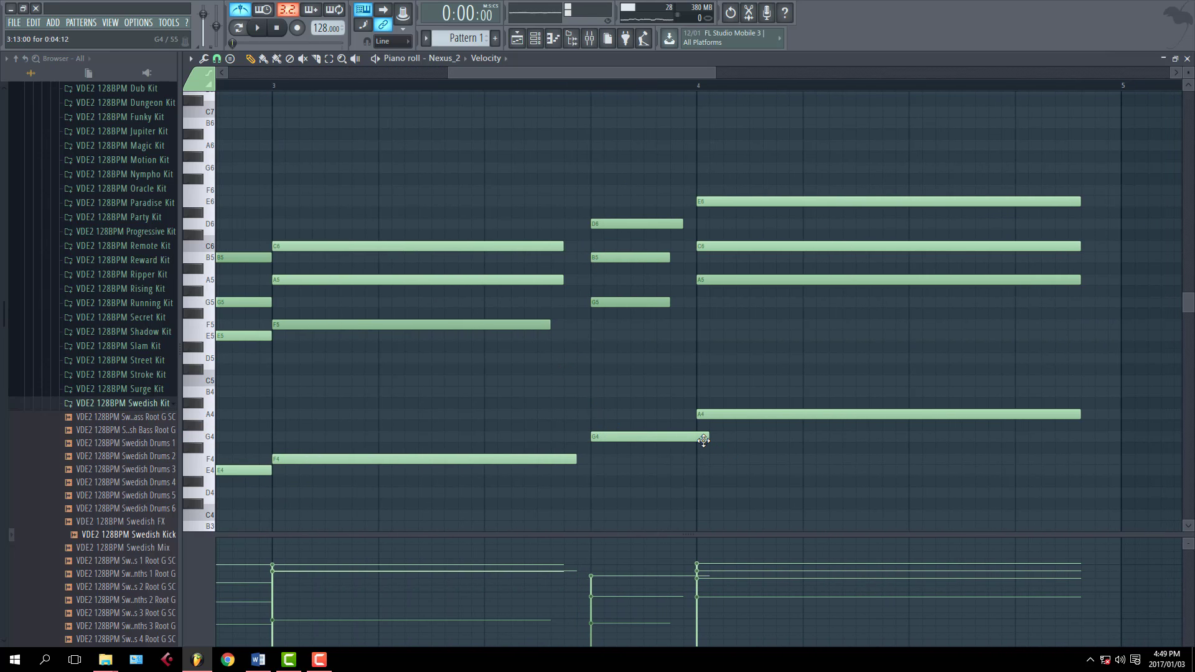
{"action": "left_click_drag", "start_coordinate": [709, 440], "coordinate": [696, 438]}
{"action": "left_click_drag", "start_coordinate": [669, 302], "coordinate": [696, 302]}
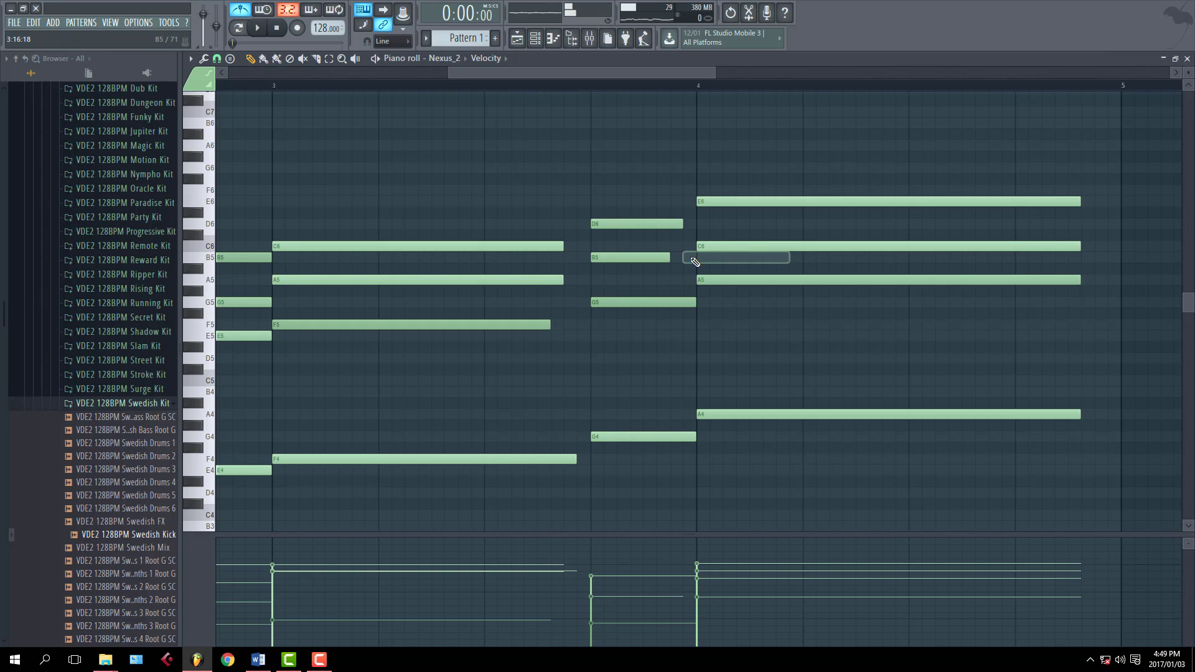
{"action": "left_click_drag", "start_coordinate": [670, 257], "coordinate": [696, 225]}
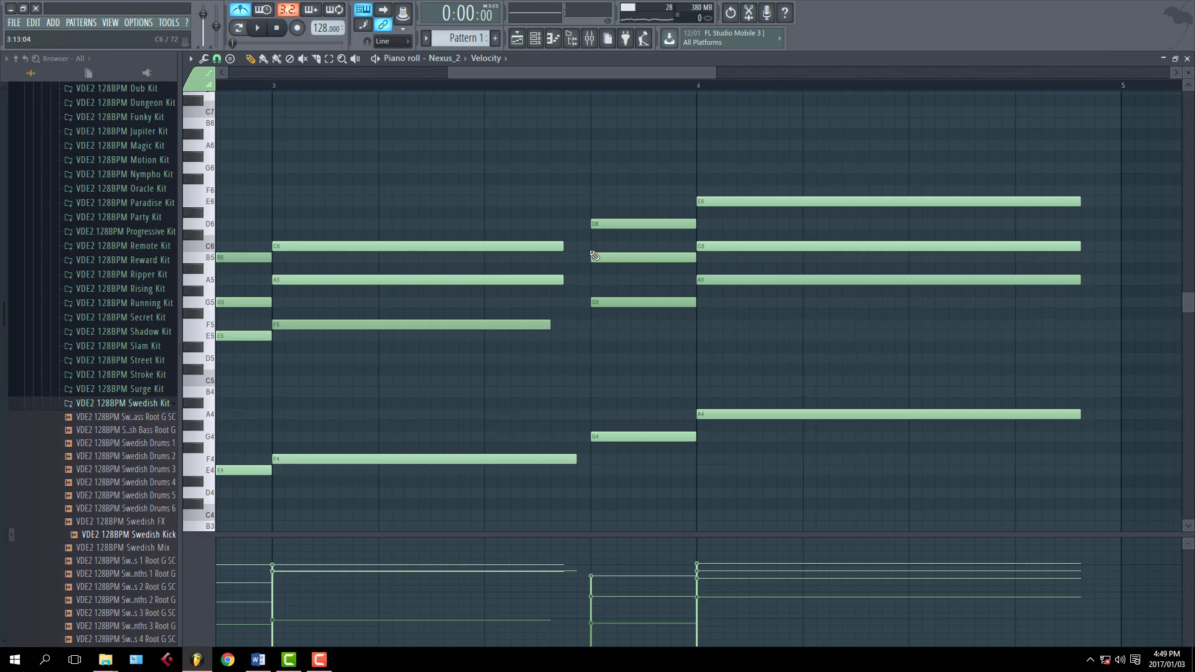
- Extend the bar 3 F chord to the short G chord and the A chord to the end of bar 4, and play the pattern
{"action": "left_click_drag", "start_coordinate": [564, 247], "coordinate": [587, 281]}
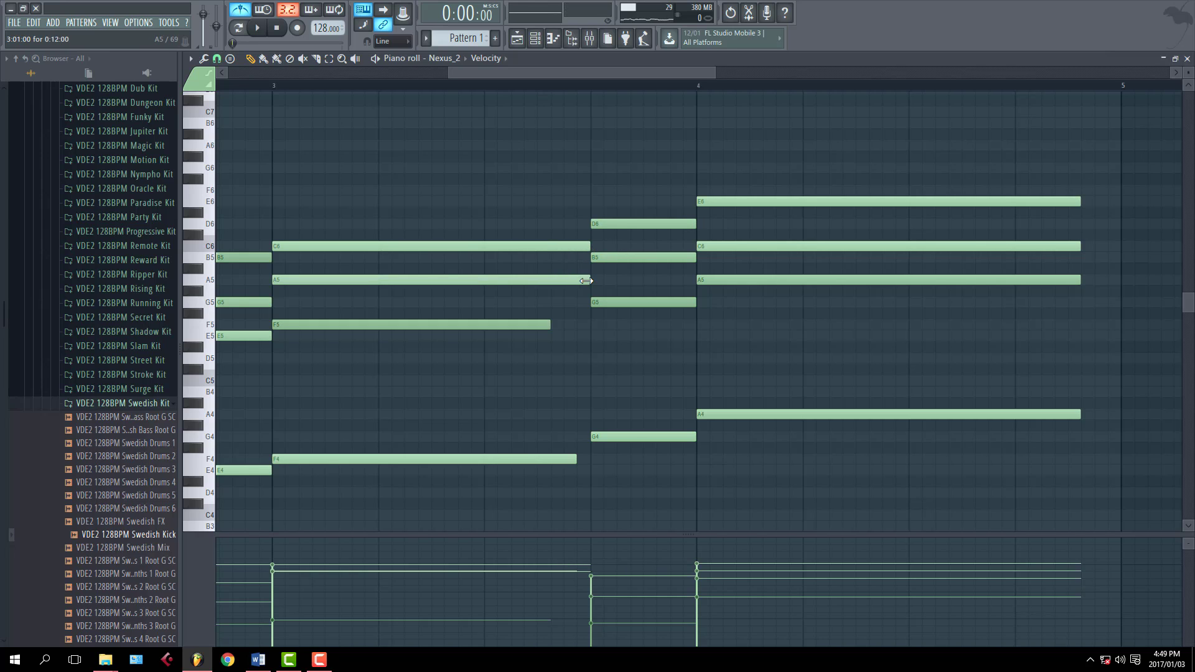
{"action": "left_click_drag", "start_coordinate": [550, 324], "coordinate": [590, 324]}
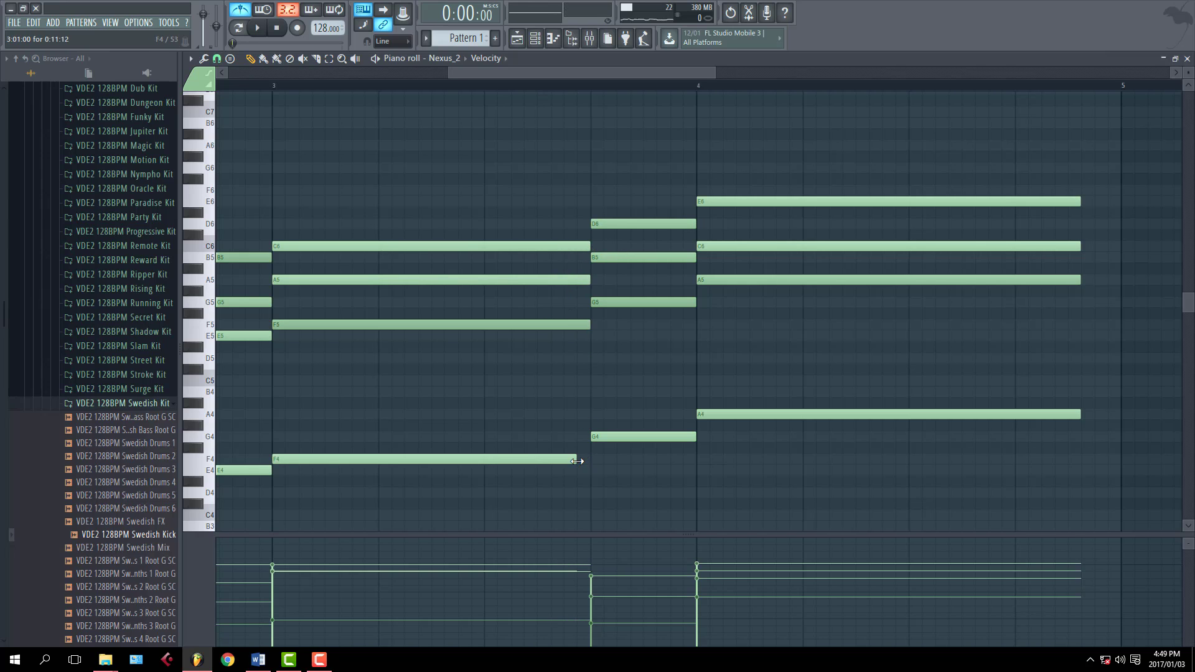
{"action": "left_click_drag", "start_coordinate": [576, 460], "coordinate": [588, 459]}
{"action": "left_click_drag", "start_coordinate": [1113, 446], "coordinate": [1121, 204]}
{"action": "left_click", "coordinate": [1090, 163]}
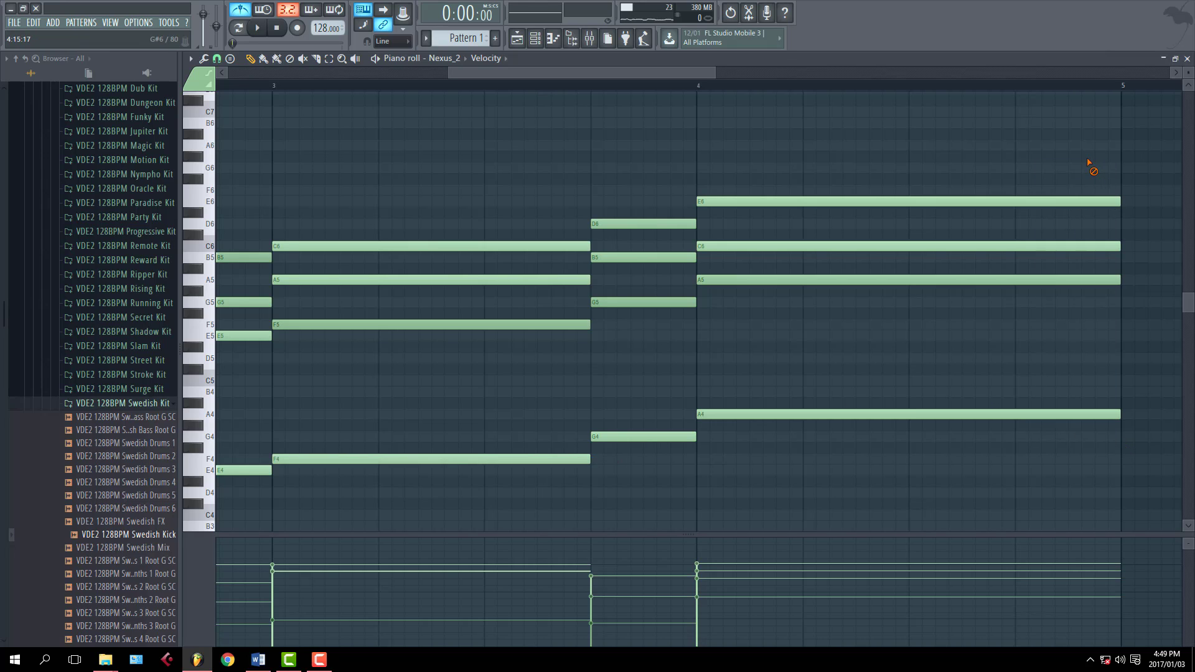
{"action": "left_click_drag", "start_coordinate": [686, 69], "coordinate": [285, 54]}
{"action": "key", "text": "space"}
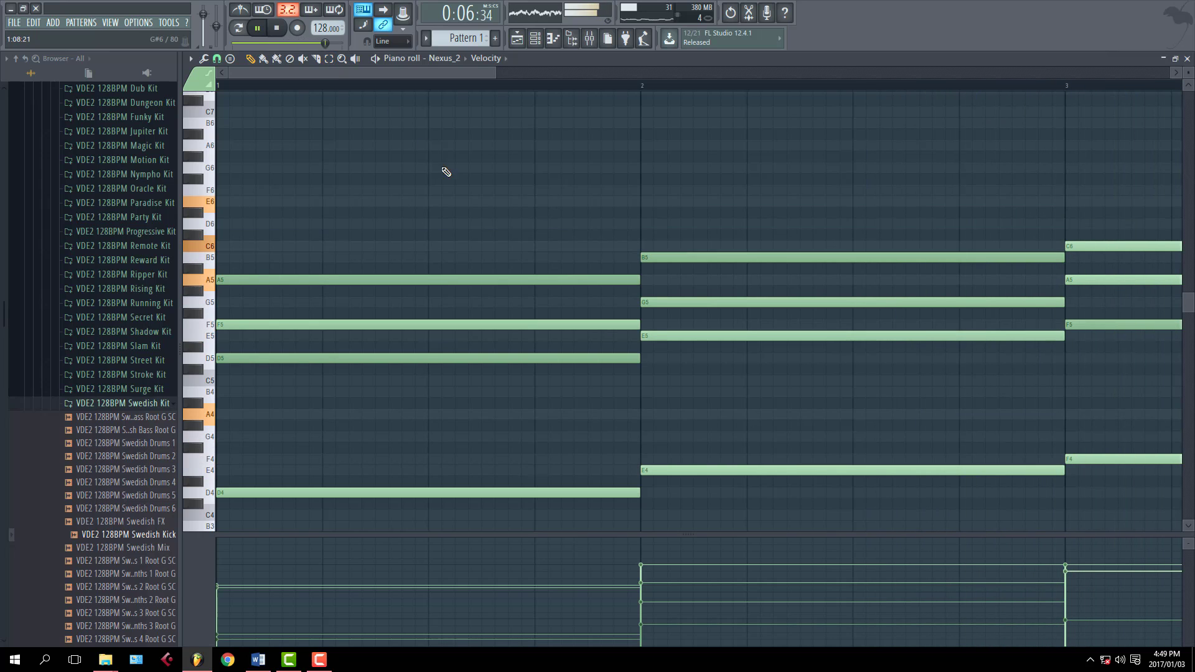
{"action": "key", "text": "space"}
- Repeat Pattern 1 on playlist Track 1 at bars 5, 9 and 13 so it runs through bar 16
{"action": "key", "text": "F6"}
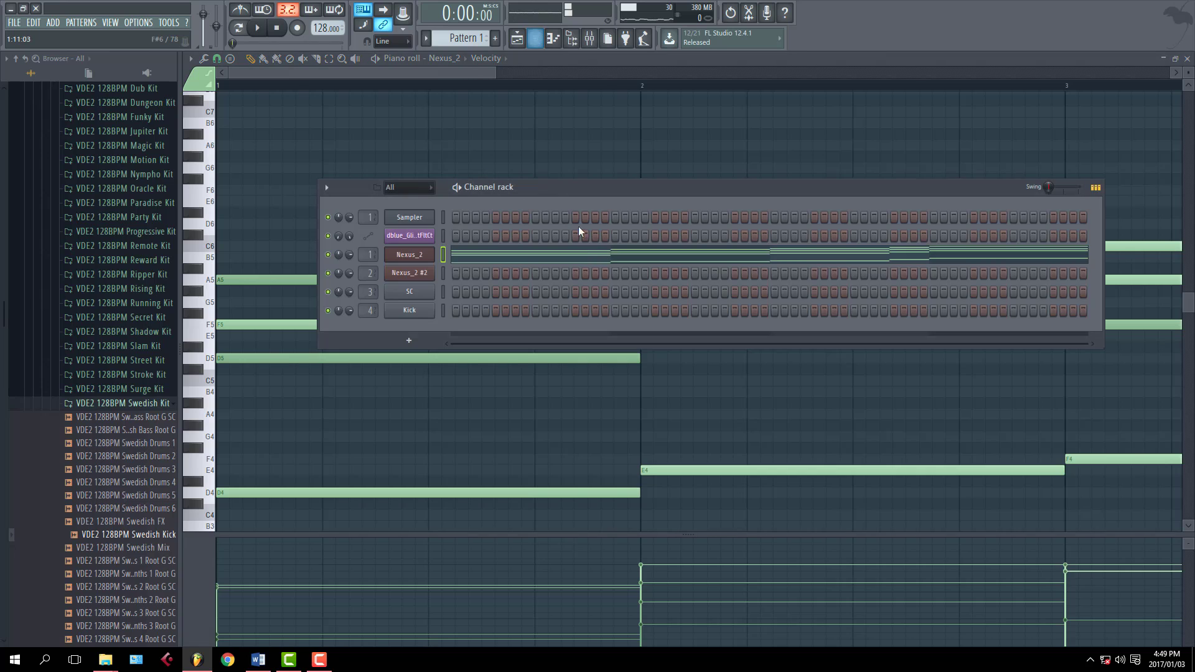
{"action": "key", "text": "F5"}
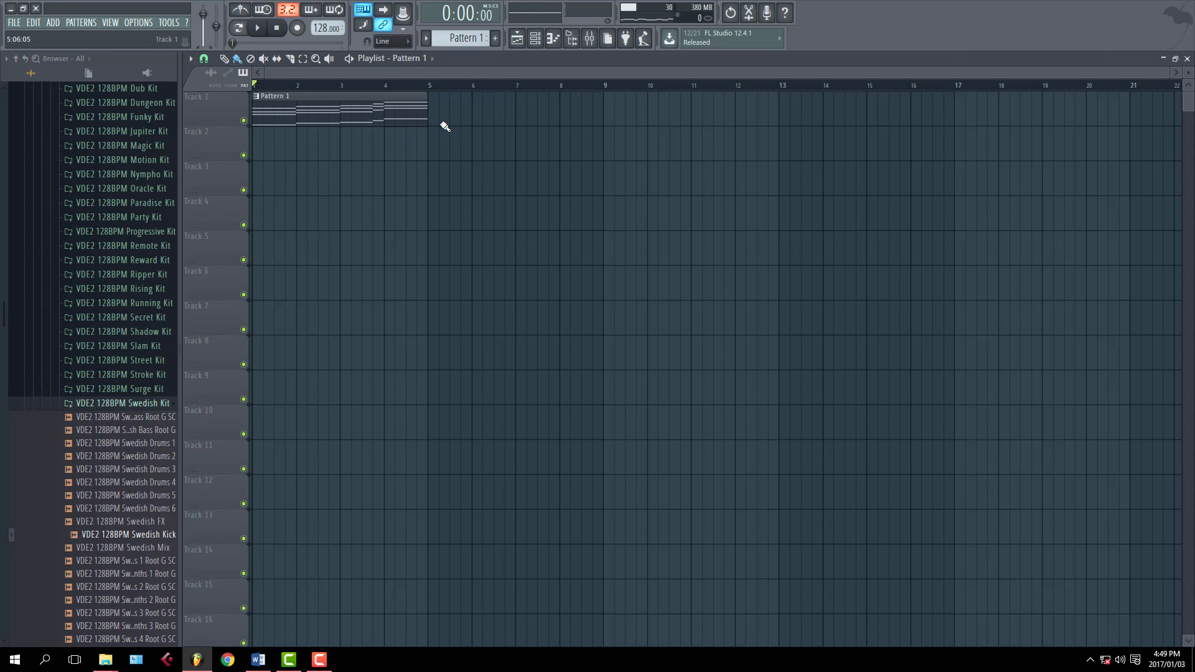
{"action": "mouse_move", "coordinate": [440, 123]}
{"action": "left_mouse_down"}
{"action": "mouse_move", "coordinate": [568, 112]}
{"action": "mouse_move", "coordinate": [784, 122]}
{"action": "mouse_move", "coordinate": [790, 181]}
{"action": "left_mouse_up"}
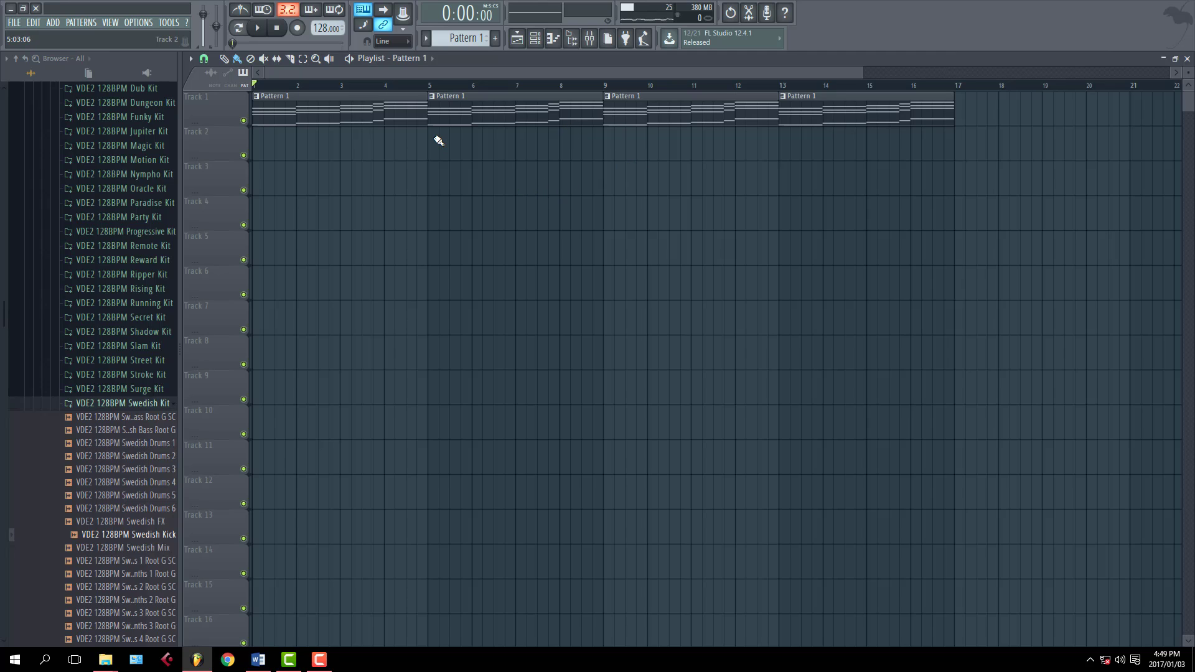
- Switch to Pattern 2 and program the Kick channel on every beat, at steps 1, 5, 9 and 13
{"action": "key", "text": "F6"}
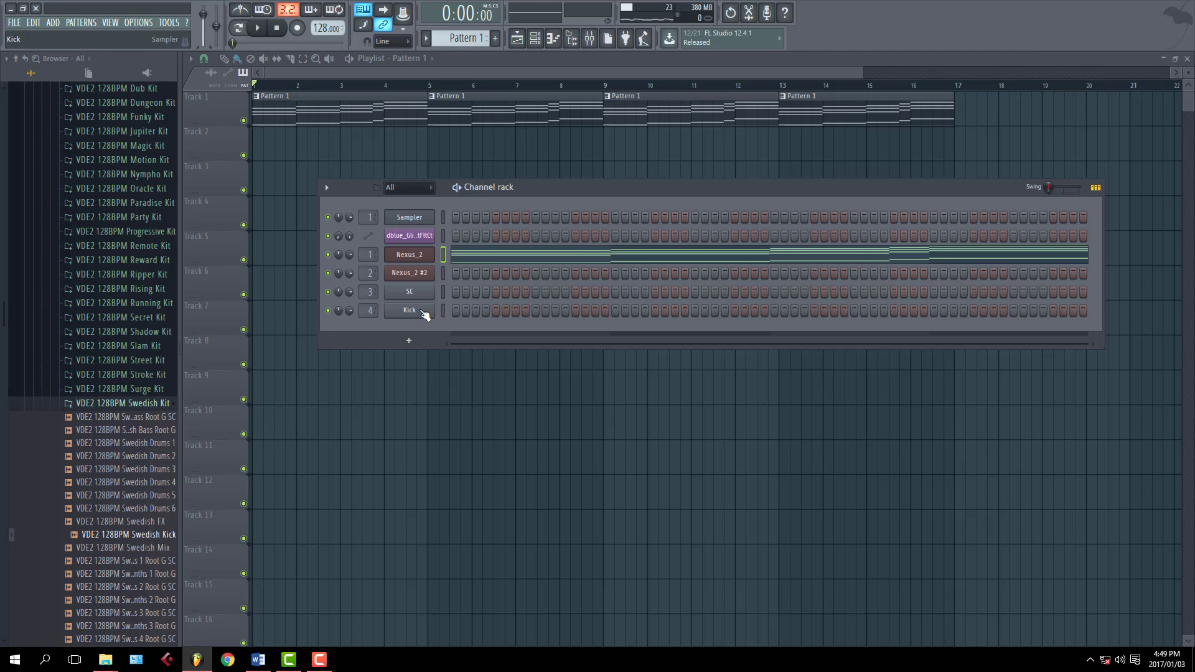
{"action": "scroll", "coordinate": [462, 39], "scroll_direction": "down", "scroll_amount": 1}
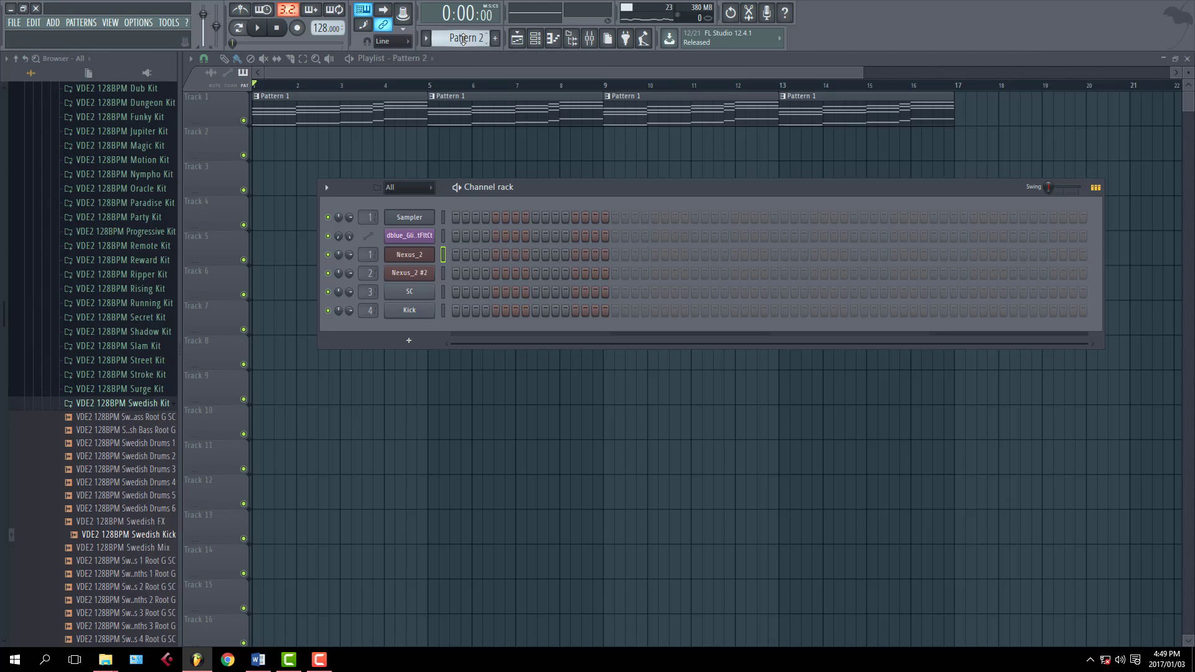
{"action": "left_click", "coordinate": [456, 310]}
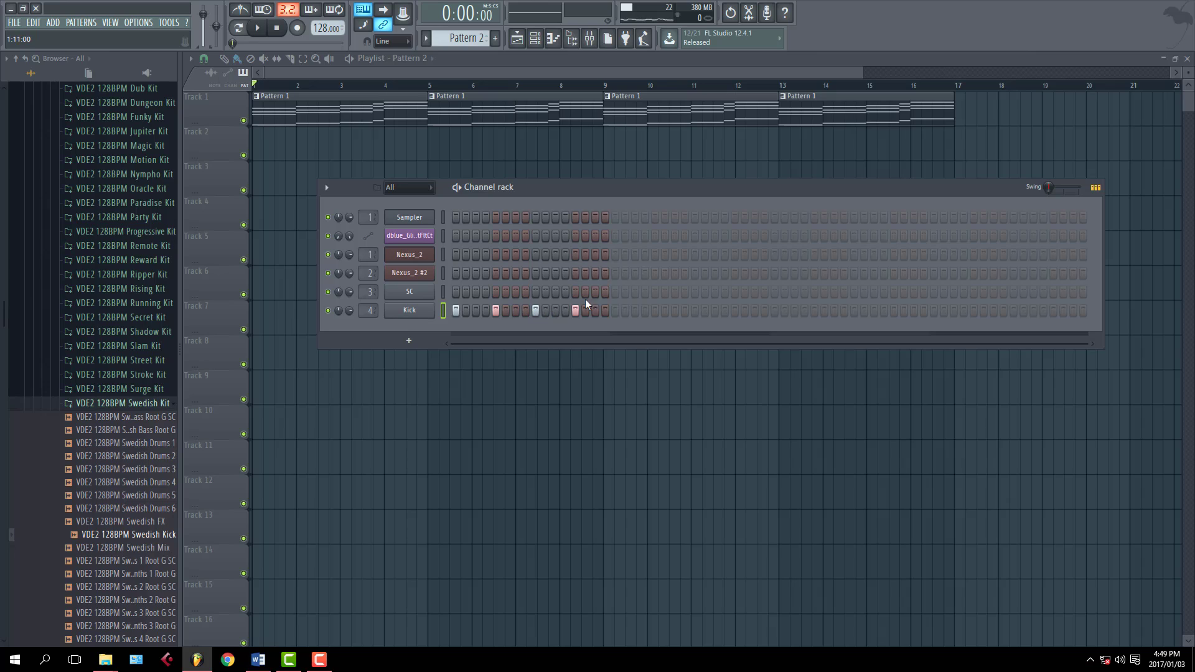
- Fill playlist Track 2 with Pattern 2 clips from bar 1 through bar 16
{"action": "left_click", "coordinate": [259, 150]}
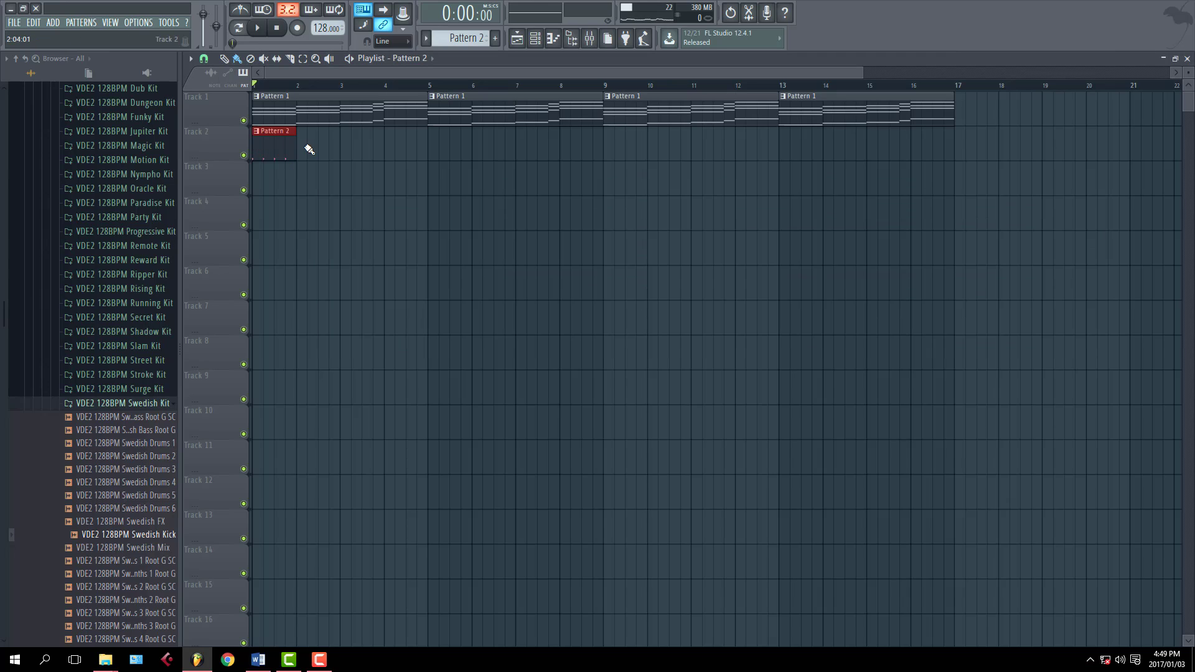
{"action": "left_click", "coordinate": [309, 149]}
{"action": "left_click", "coordinate": [351, 154]}
{"action": "left_click", "coordinate": [392, 148]}
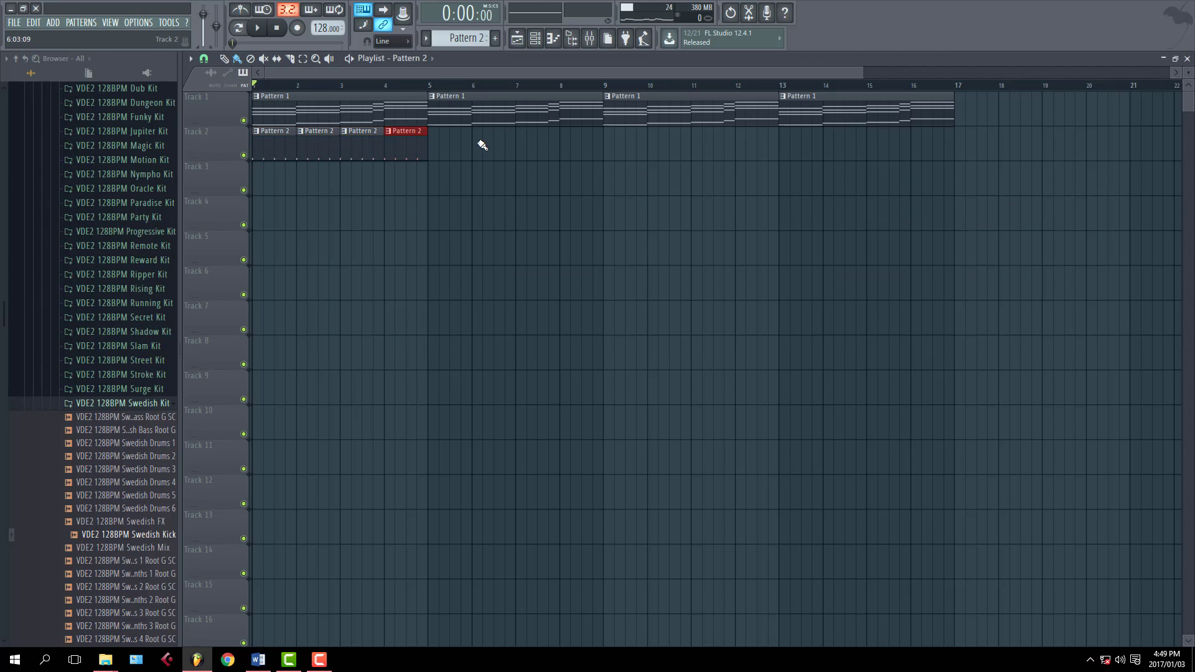
{"action": "left_click_drag", "start_coordinate": [481, 147], "coordinate": [448, 142]}
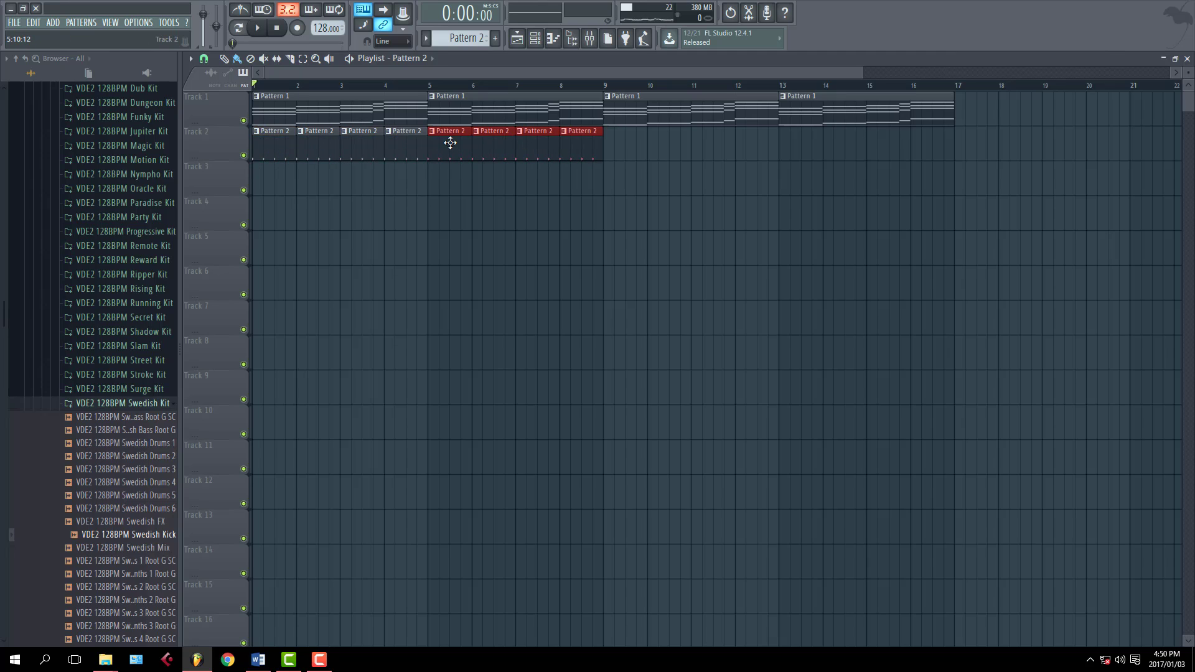
{"action": "left_click", "coordinate": [583, 197], "text": "ctrl"}
{"action": "left_click_drag", "start_coordinate": [607, 232], "coordinate": [633, 150]}
{"action": "left_click", "coordinate": [662, 207], "text": "ctrl"}
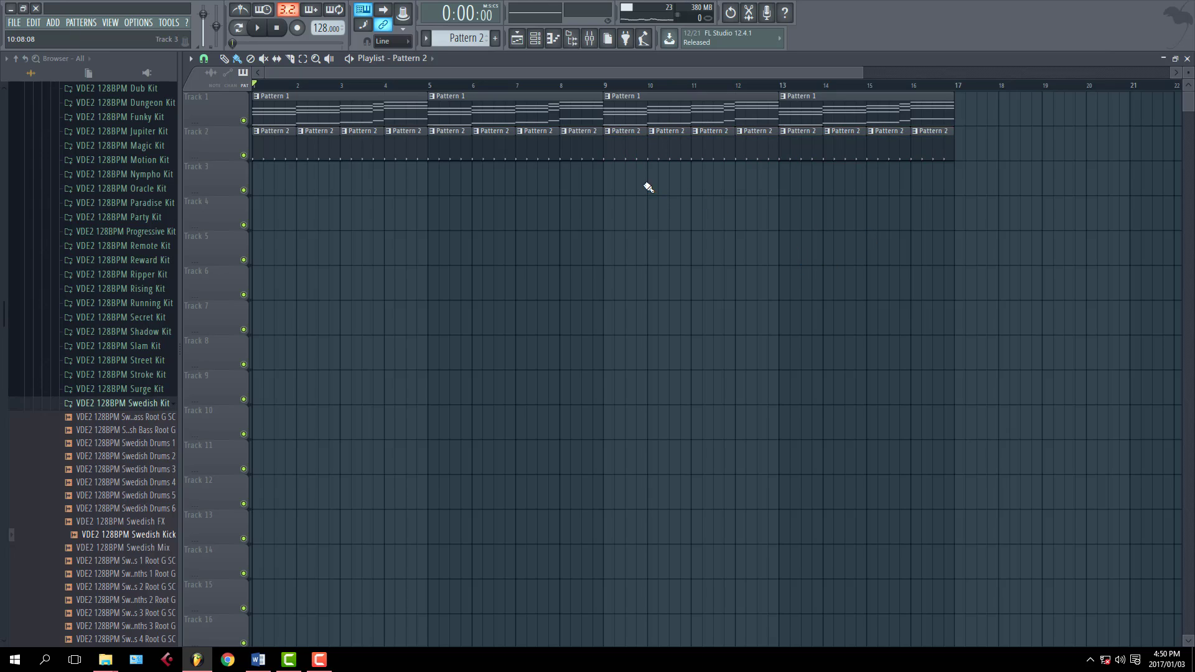
- Switch to Pattern 3 and program the SC channel on every beat, at steps 1, 5, 9 and 13
{"action": "scroll", "coordinate": [459, 40], "scroll_direction": "up", "scroll_amount": 1}
{"action": "key", "text": "F6"}
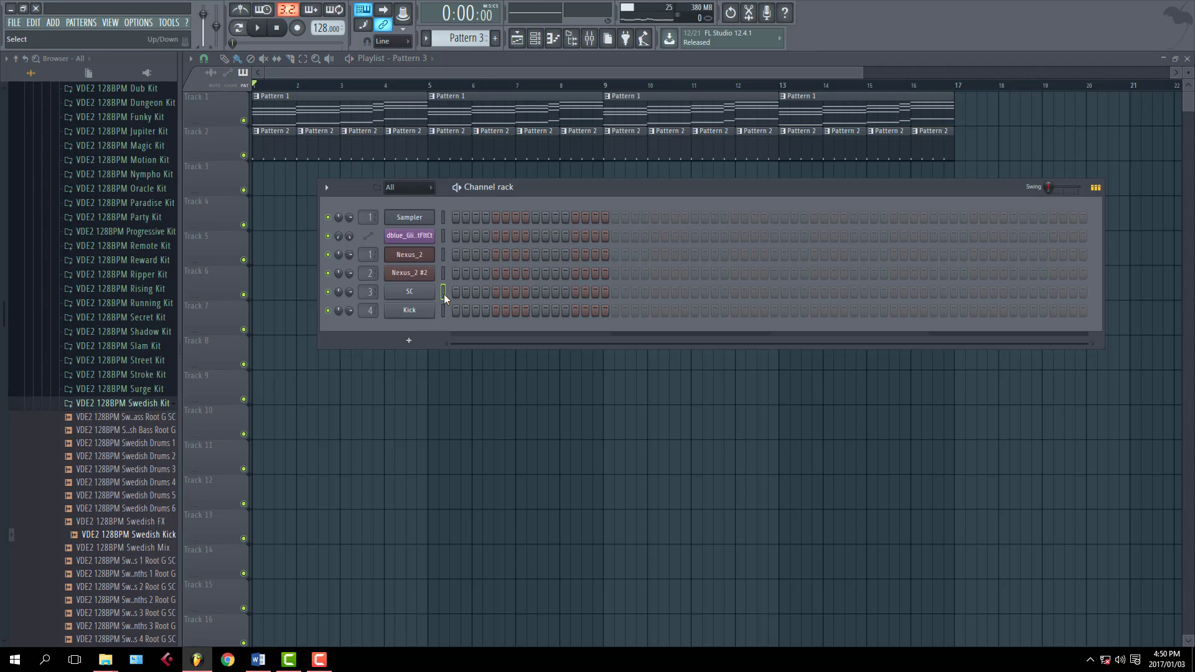
{"action": "left_click", "coordinate": [496, 292]}
{"action": "left_click", "coordinate": [535, 292]}
{"action": "left_click", "coordinate": [575, 292]}
- Fill playlist Track 3 with Pattern 3 clips from bar 1 through bar 16 and play the arrangement
{"action": "left_click_drag", "start_coordinate": [289, 198], "coordinate": [395, 187]}
{"action": "left_click_drag", "start_coordinate": [478, 187], "coordinate": [453, 189]}
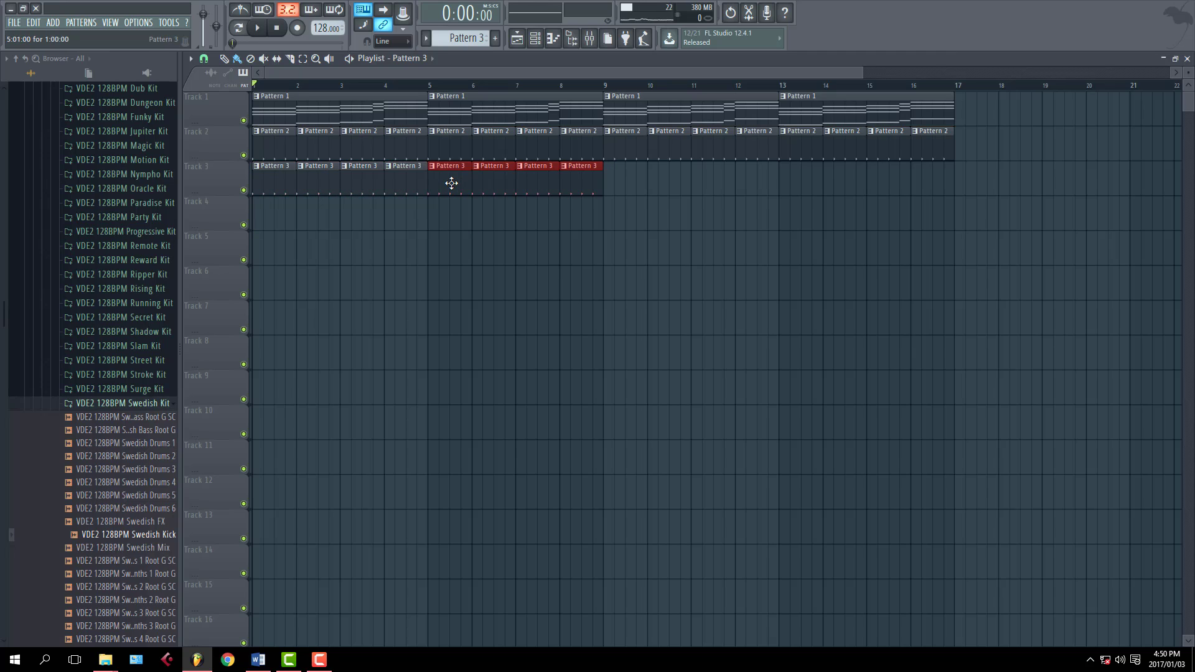
{"action": "mouse_move", "coordinate": [651, 187]}
{"action": "left_mouse_down"}
{"action": "mouse_move", "coordinate": [286, 222]}
{"action": "mouse_move", "coordinate": [271, 189]}
{"action": "mouse_move", "coordinate": [624, 179]}
{"action": "left_mouse_up"}
{"action": "left_click", "coordinate": [654, 237]}
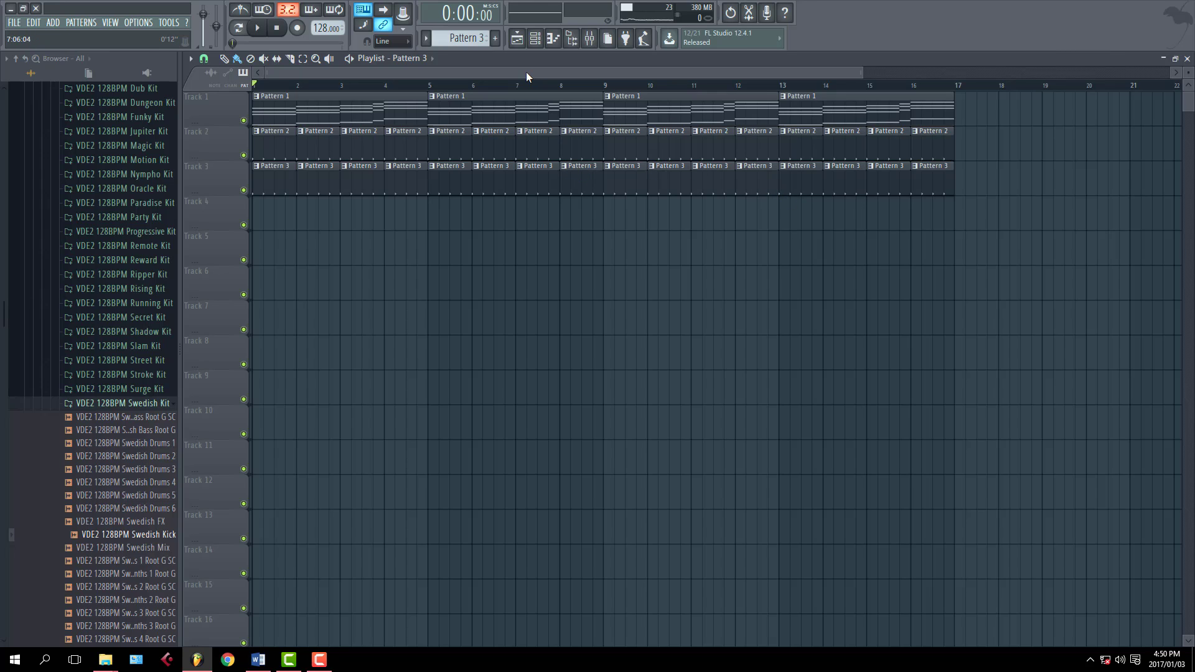
{"action": "key", "text": "space"}
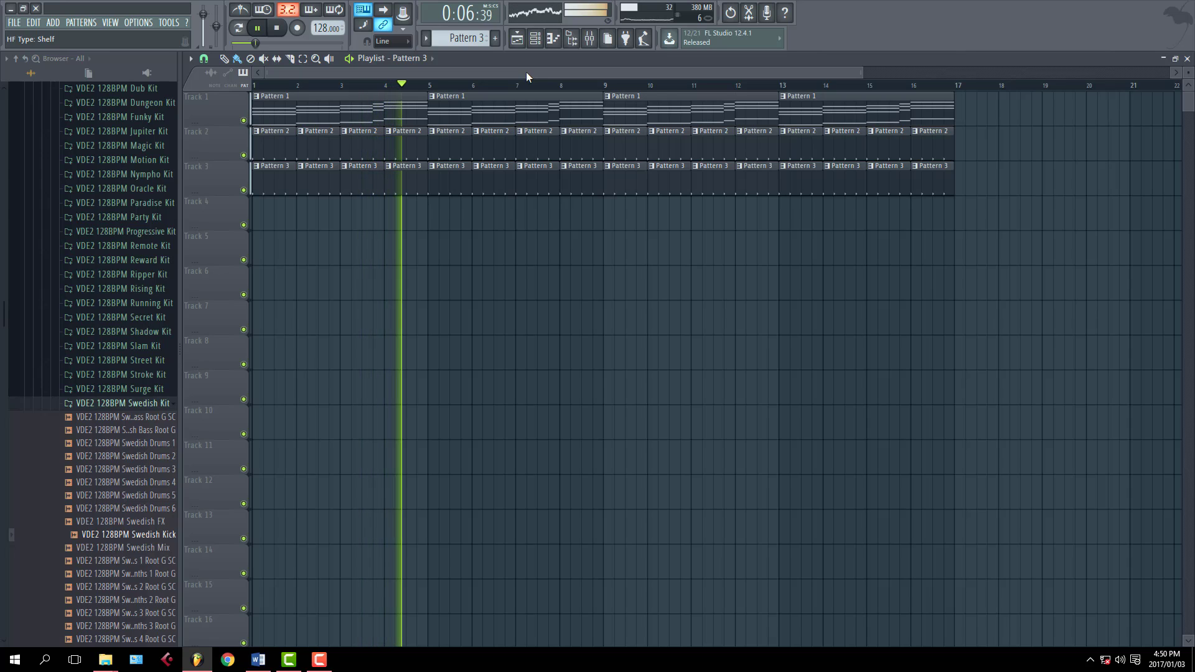
{"action": "key", "text": "space"}
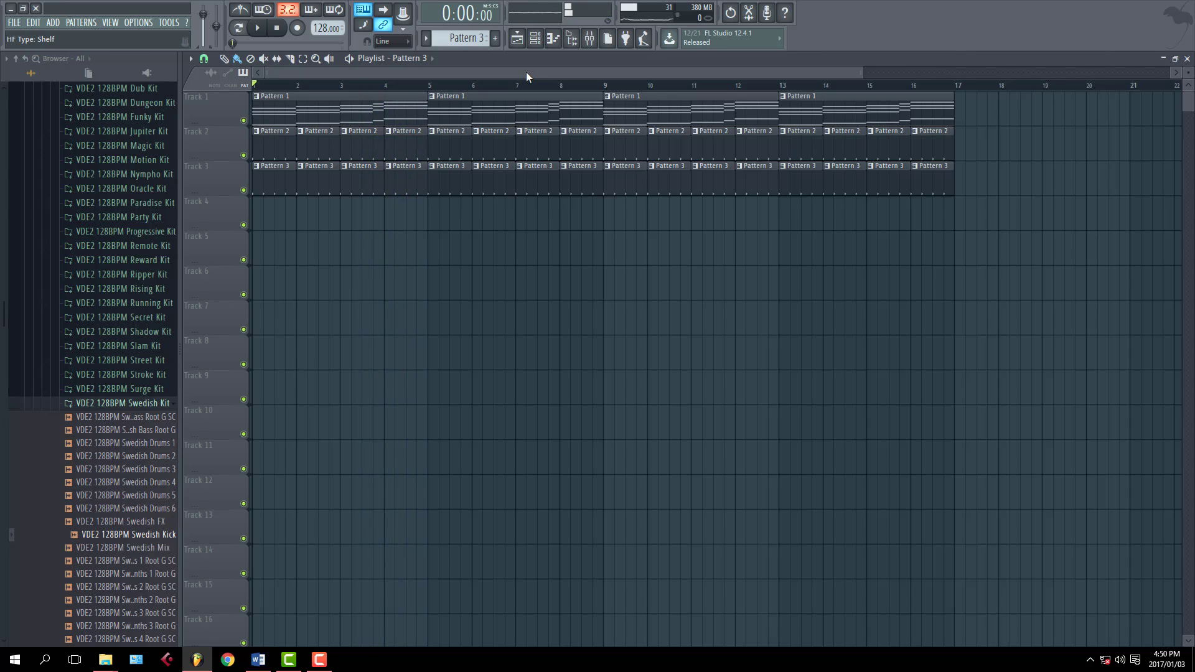
- Turn the SC mixer track's send to the Master fully down, playing the arrangement before and after the change
{"action": "left_click", "coordinate": [588, 38]}
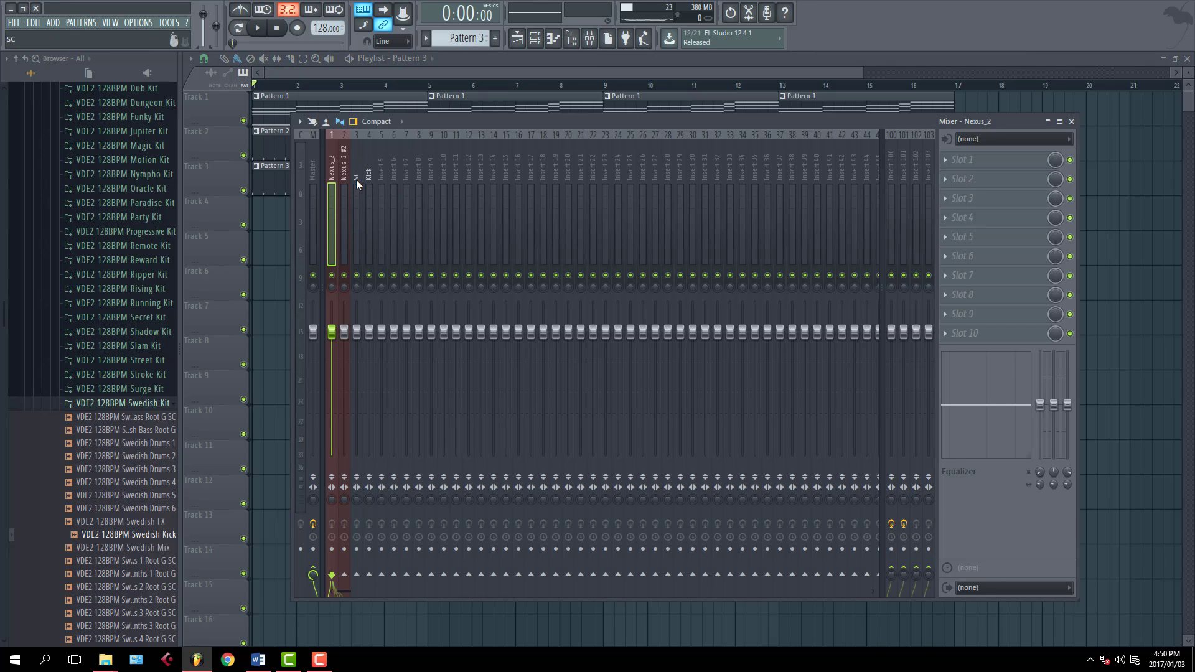
{"action": "left_click", "coordinate": [356, 158]}
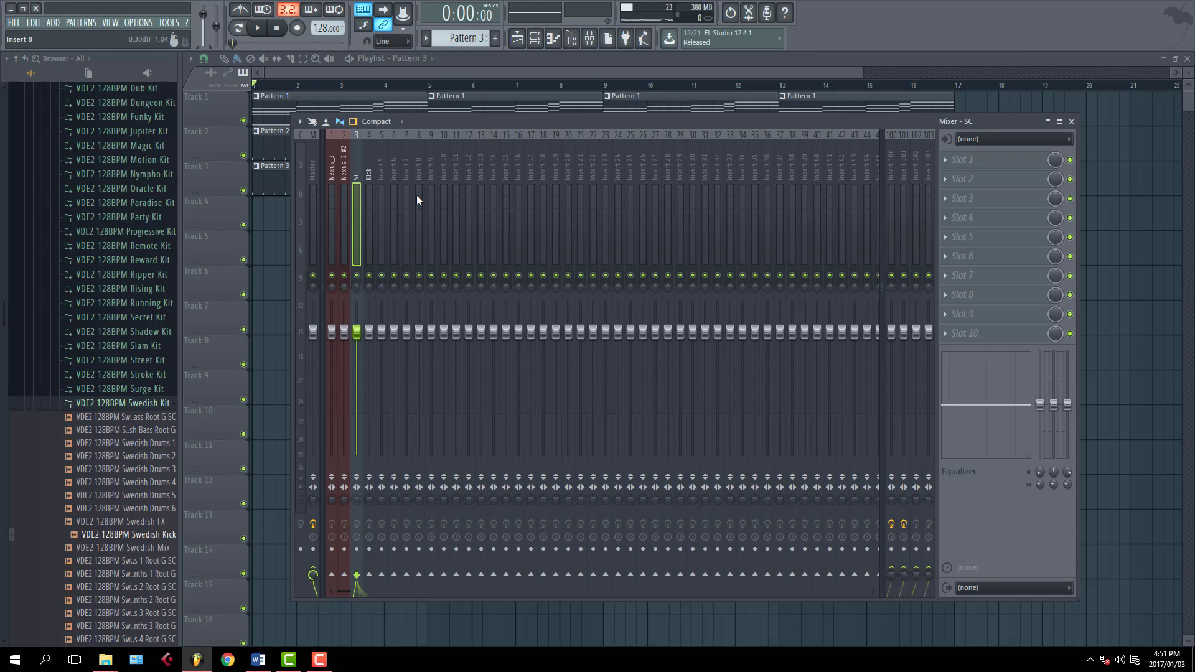
{"action": "key", "text": "space"}
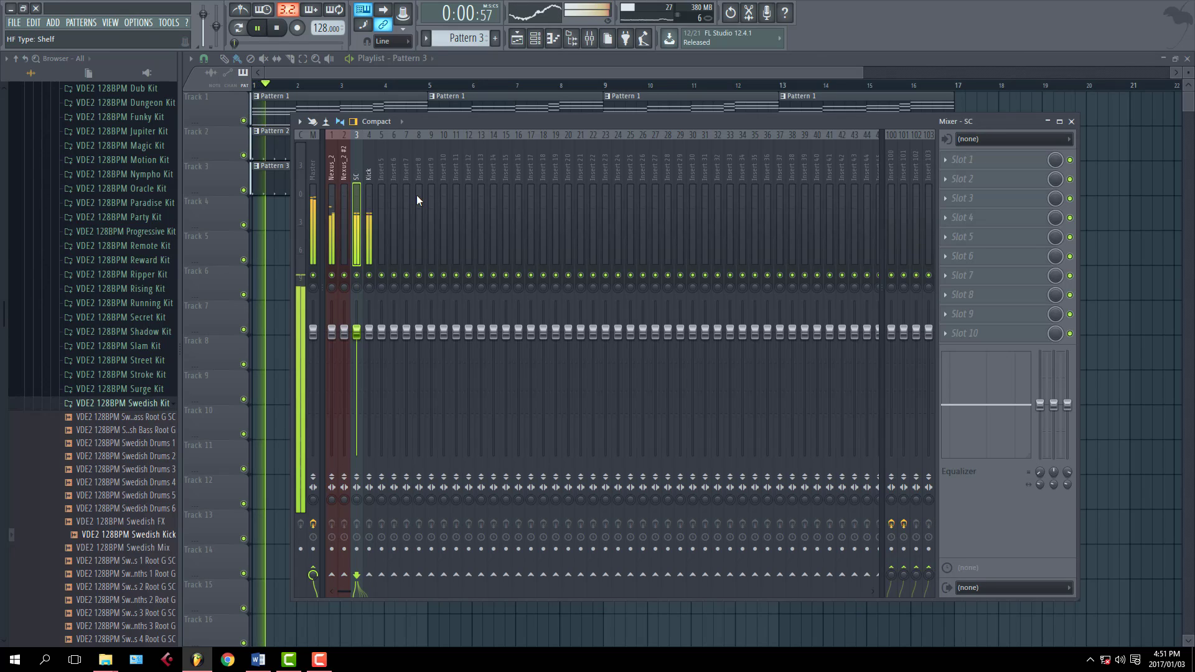
{"action": "key", "text": "space"}
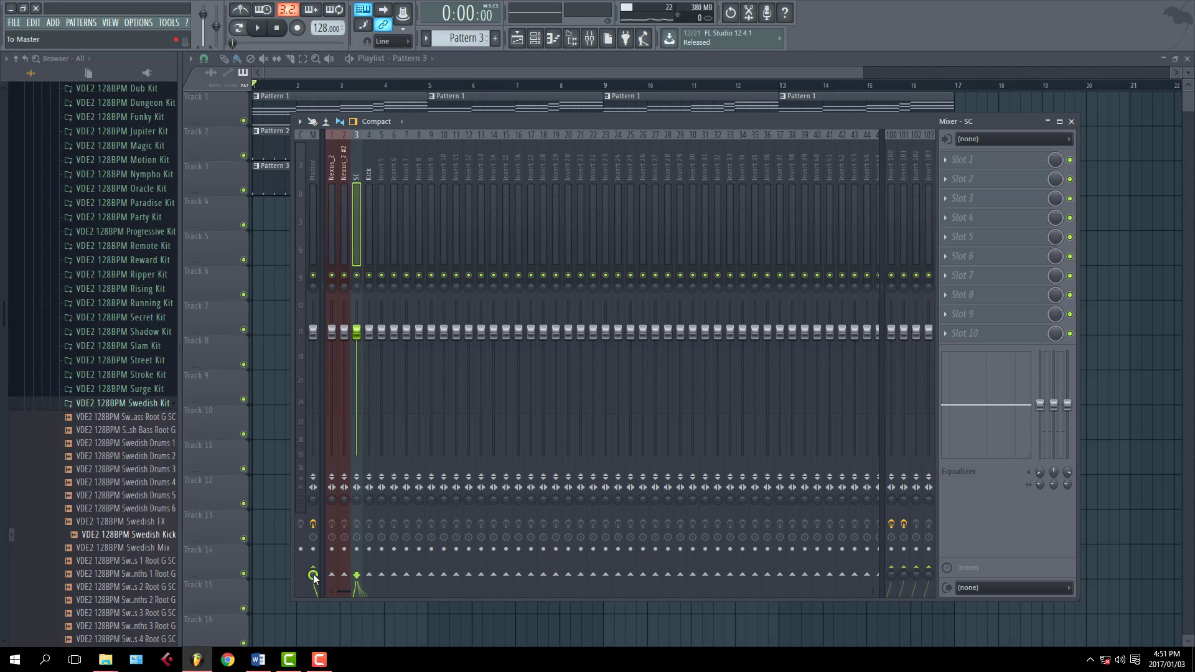
{"action": "left_click_drag", "start_coordinate": [314, 576], "coordinate": [314, 654]}
{"action": "key", "text": "space"}
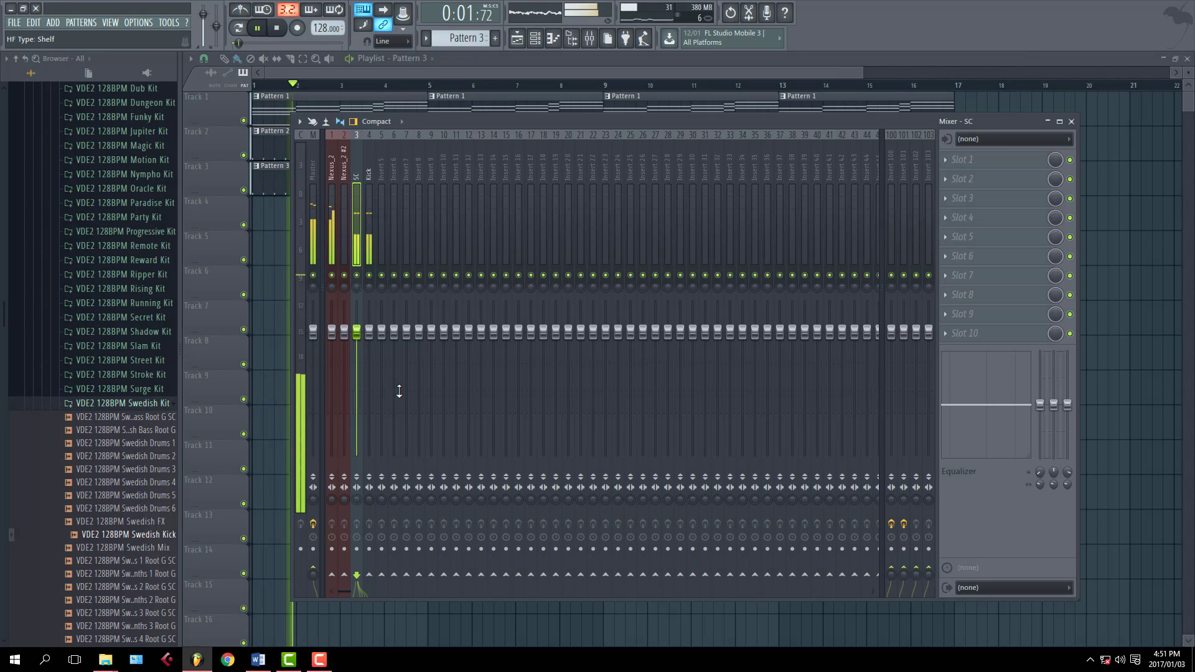
{"action": "key", "text": "space"}
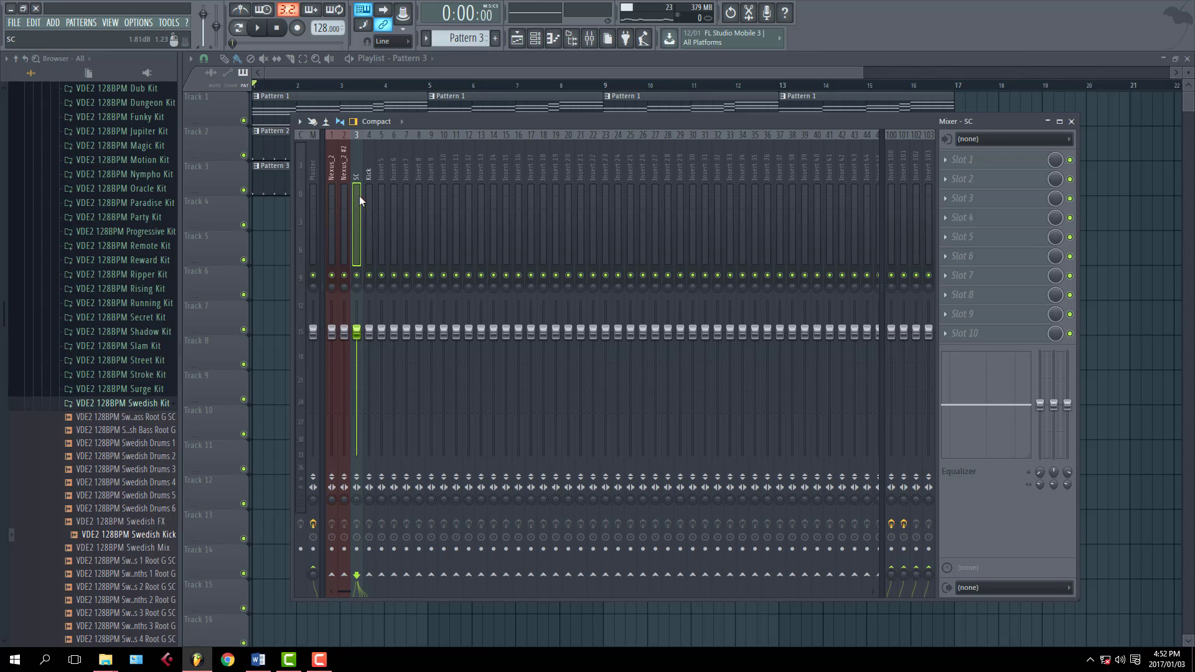
- Sidechain the SC track to the Nexus_2 mixer track and load Fruity Limiter in COMP mode in Nexus_2's first effect slot
{"action": "right_click", "coordinate": [333, 576]}
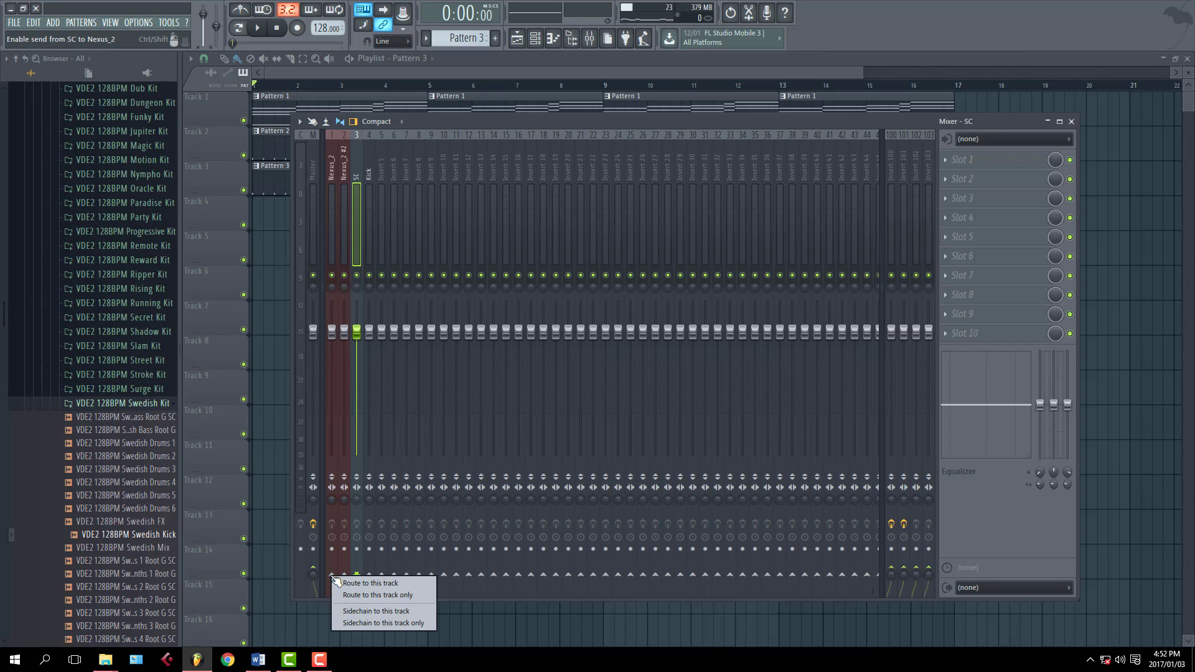
{"action": "left_click", "coordinate": [361, 609]}
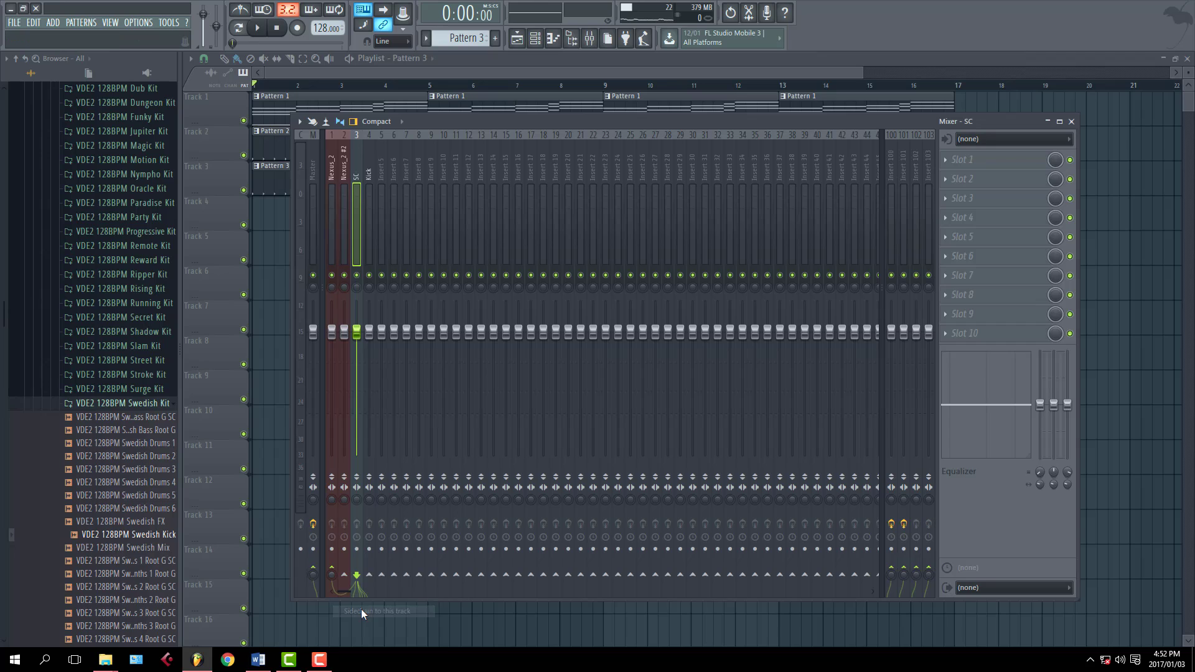
{"action": "left_click", "coordinate": [332, 168]}
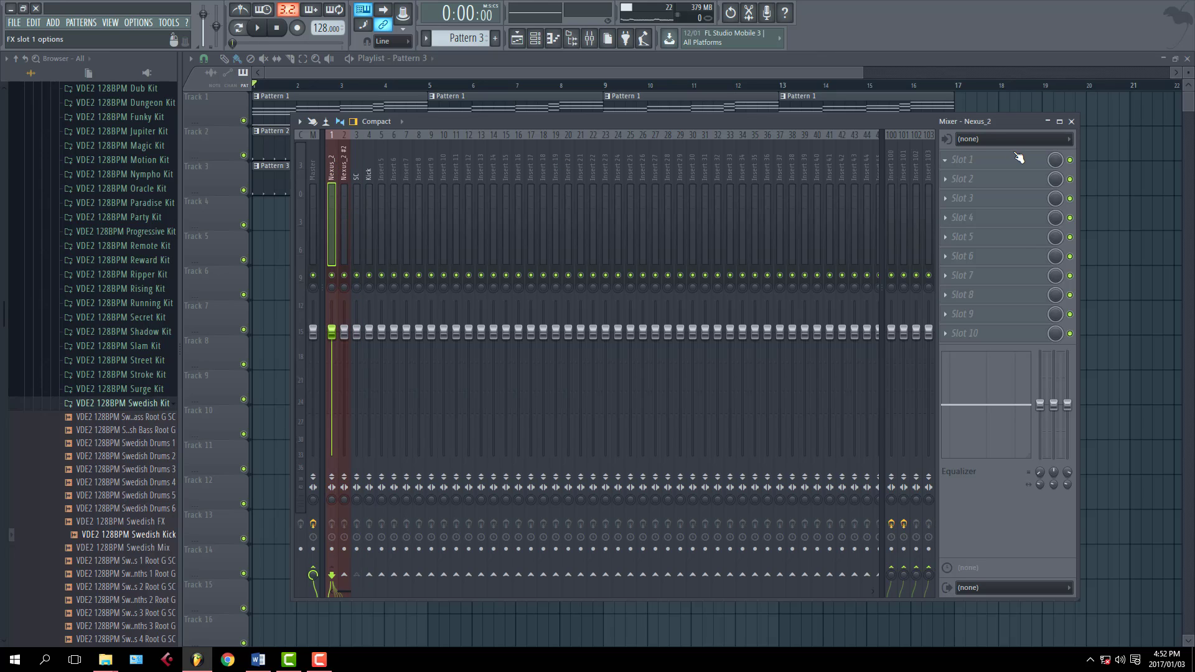
{"action": "left_click", "coordinate": [944, 158]}
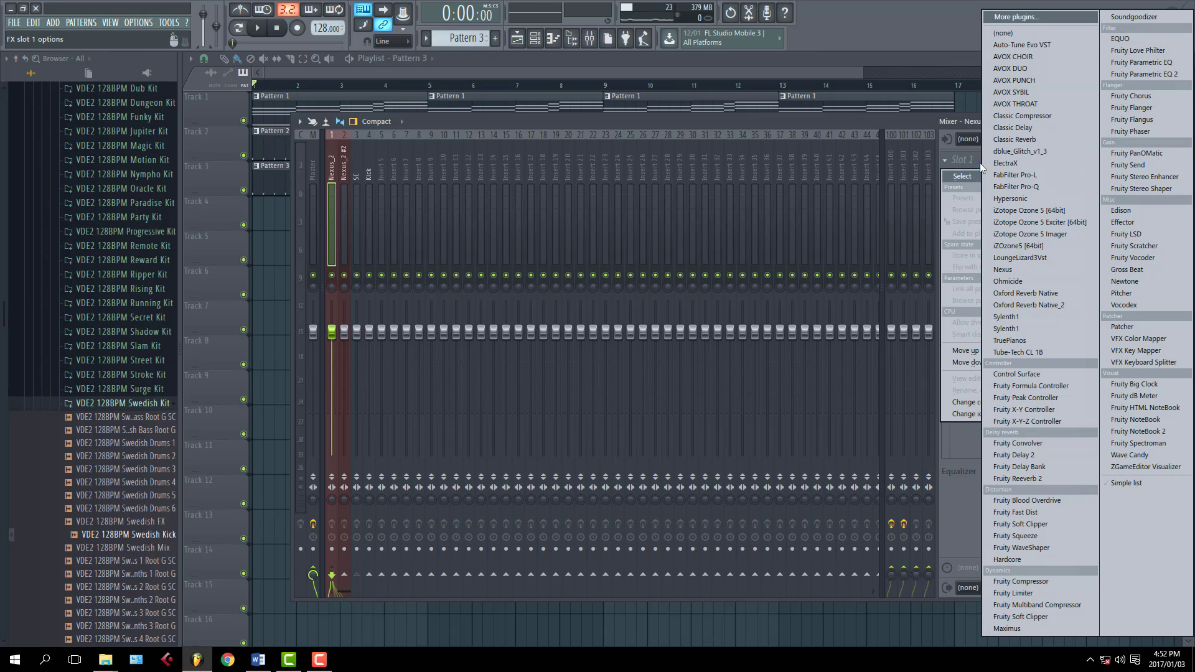
{"action": "left_click", "coordinate": [1040, 594]}
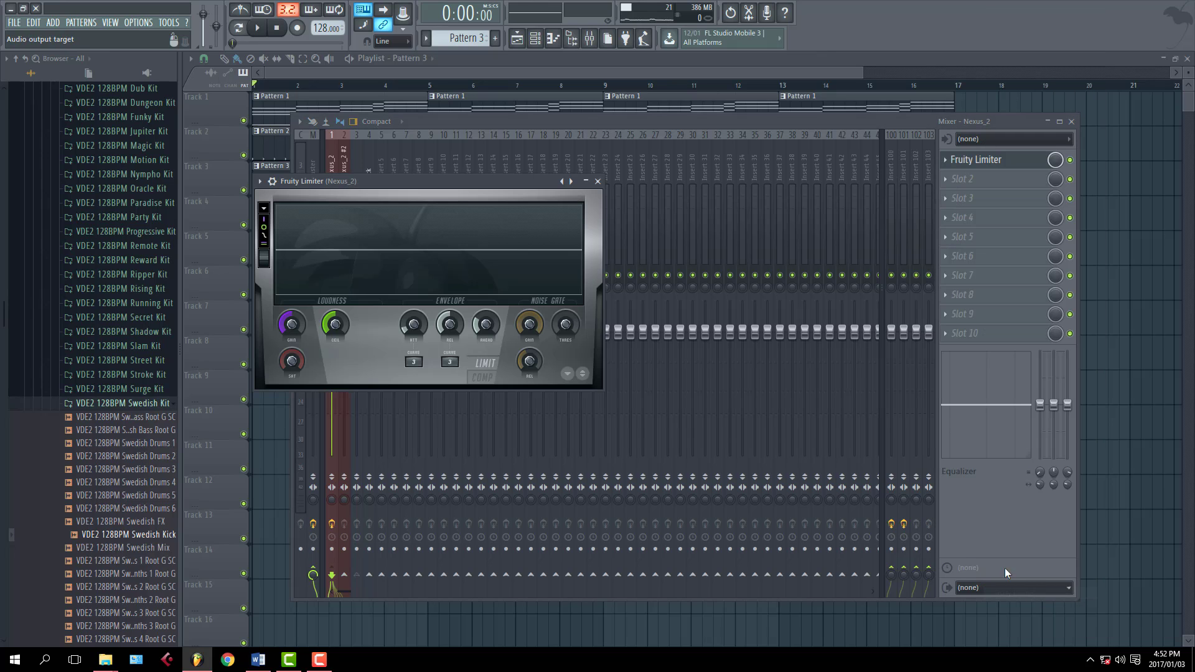
{"action": "left_click", "coordinate": [483, 378]}
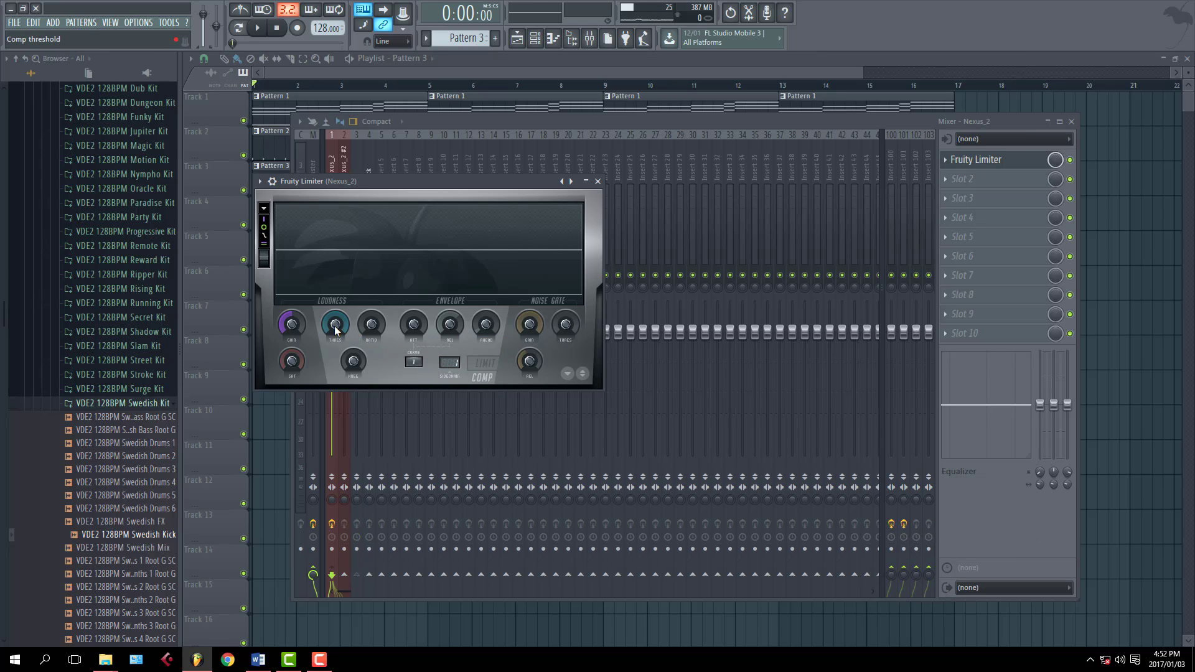
- Mute the Kick mixer track, play the arrangement without it and bring up the Fruity Limiter on Nexus_2 again
{"action": "left_click", "coordinate": [503, 121]}
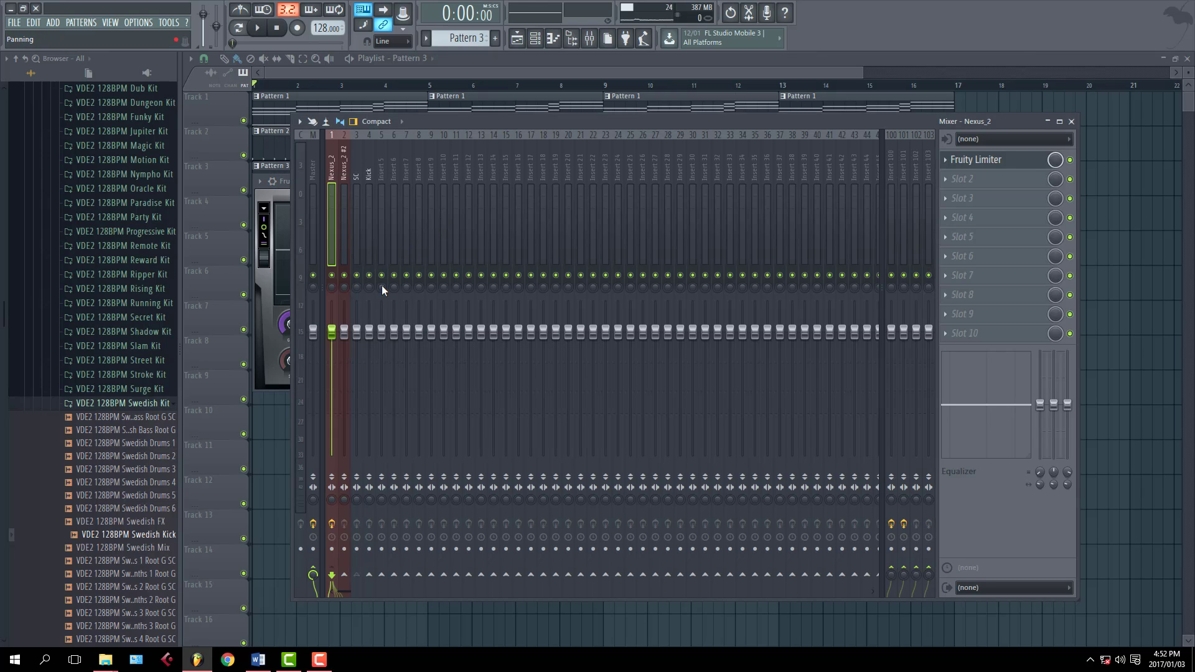
{"action": "left_click", "coordinate": [369, 275]}
{"action": "key", "text": "space"}
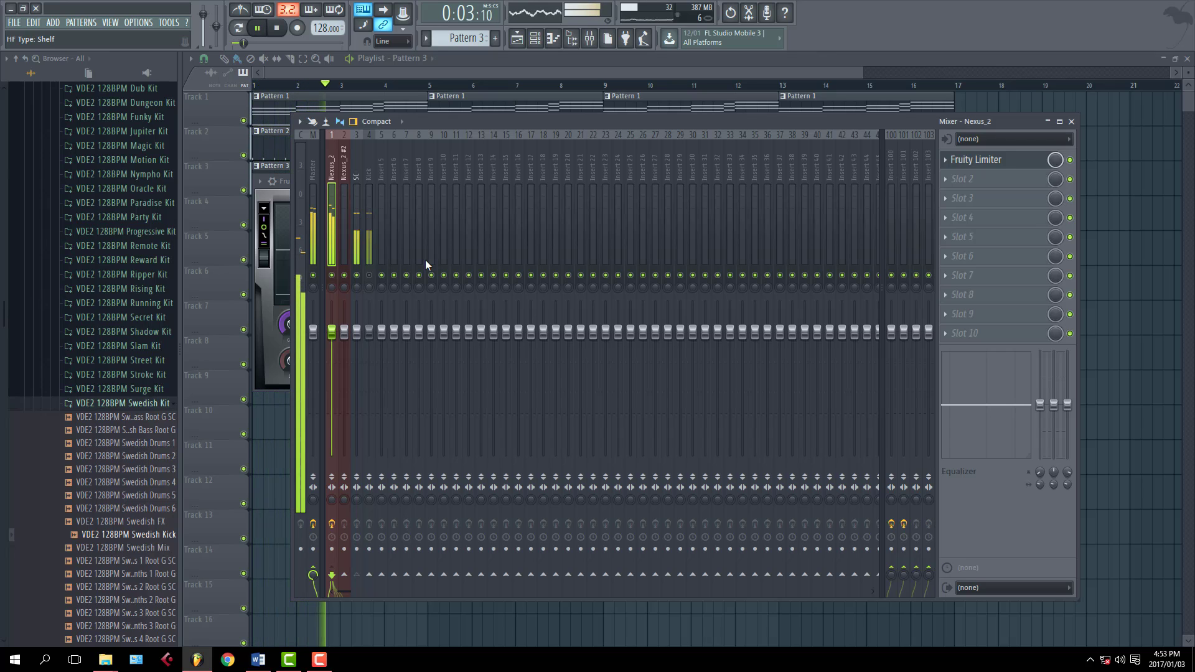
{"action": "key", "text": "space"}
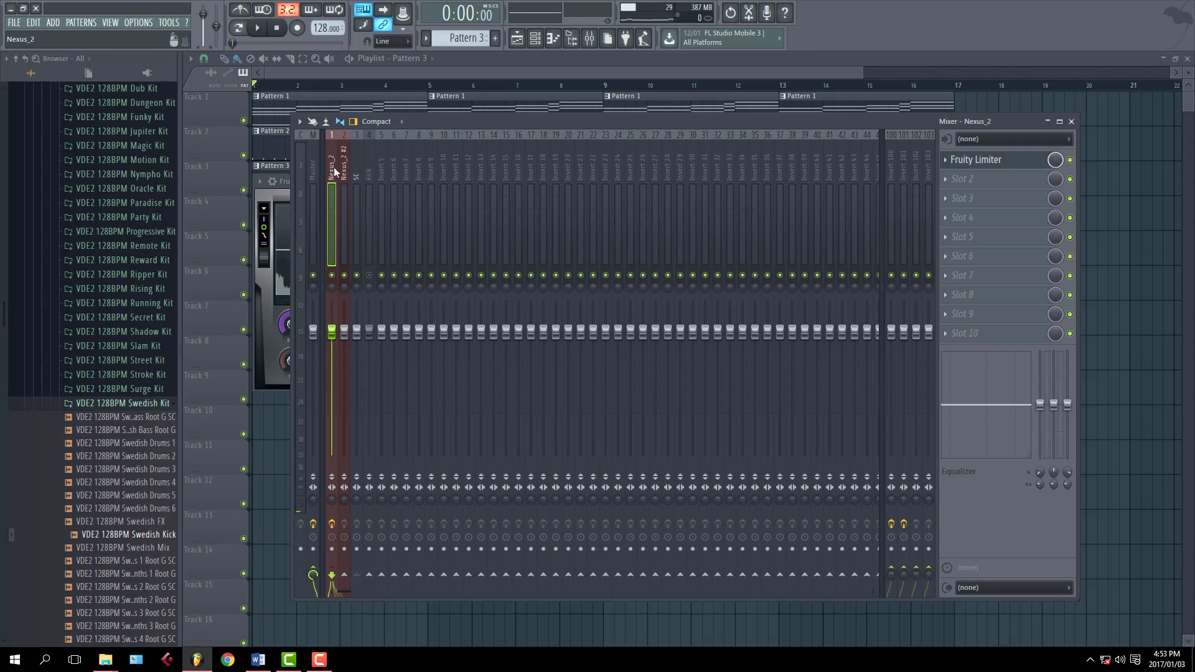
{"action": "left_click", "coordinate": [962, 160]}
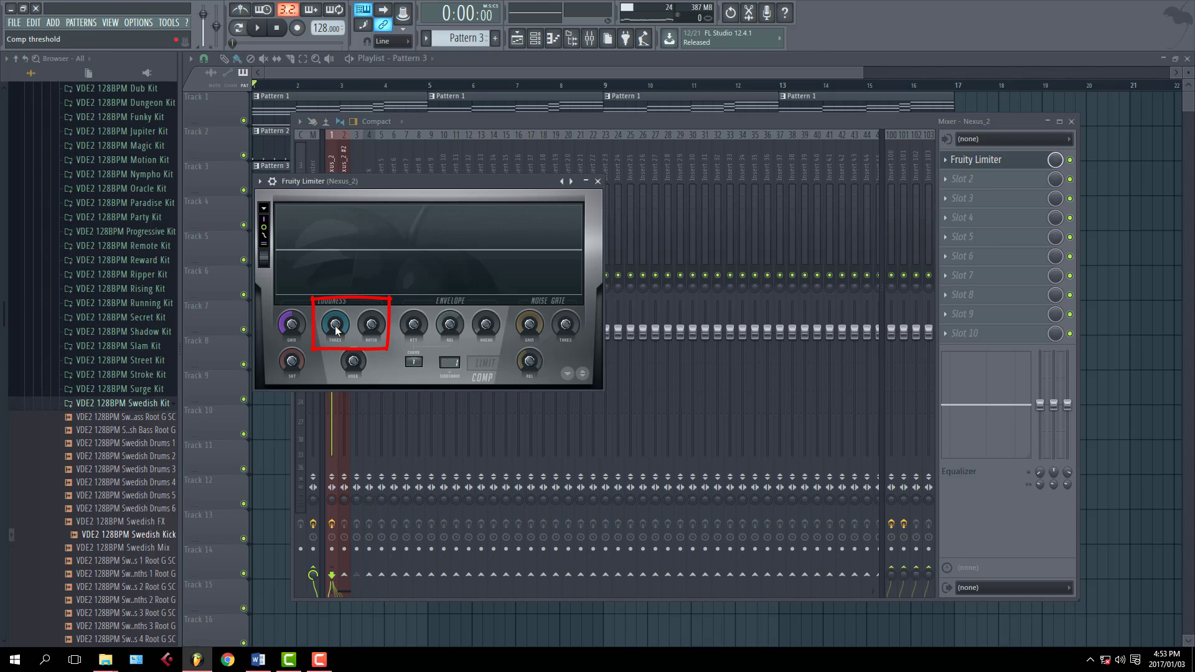
{"action": "left_click_drag", "start_coordinate": [335, 326], "coordinate": [334, 395]}
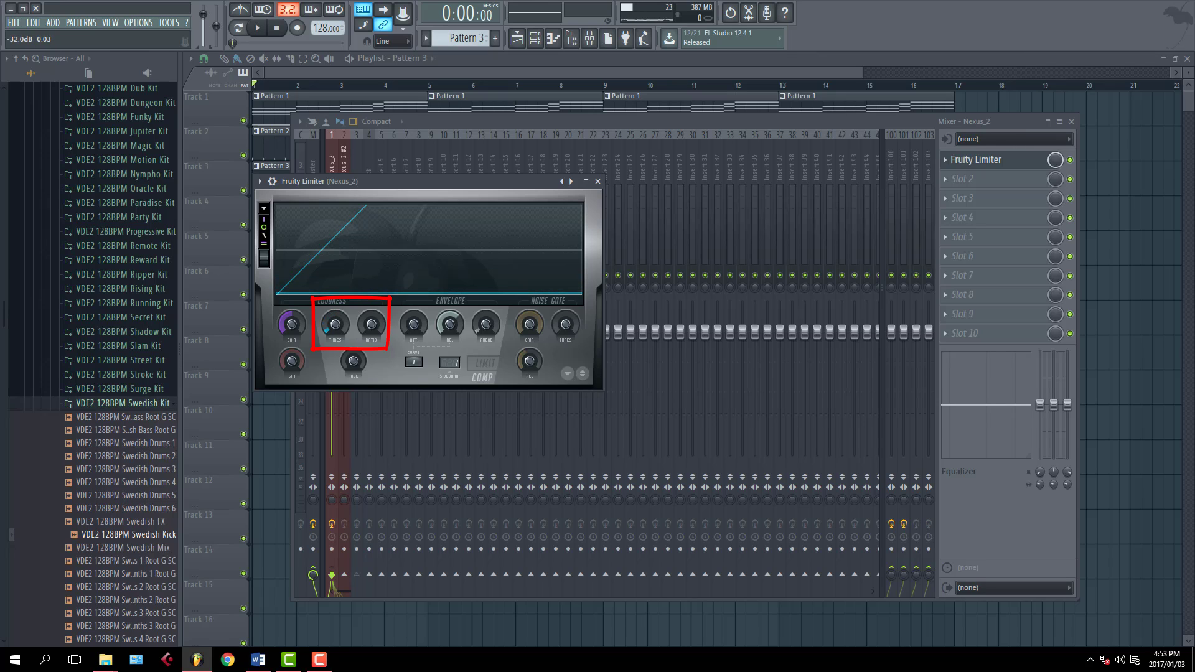
{"action": "mouse_move", "coordinate": [372, 326]}
{"action": "left_mouse_down"}
{"action": "mouse_move", "coordinate": [373, 311]}
{"action": "mouse_move", "coordinate": [372, 321]}
{"action": "left_mouse_up"}
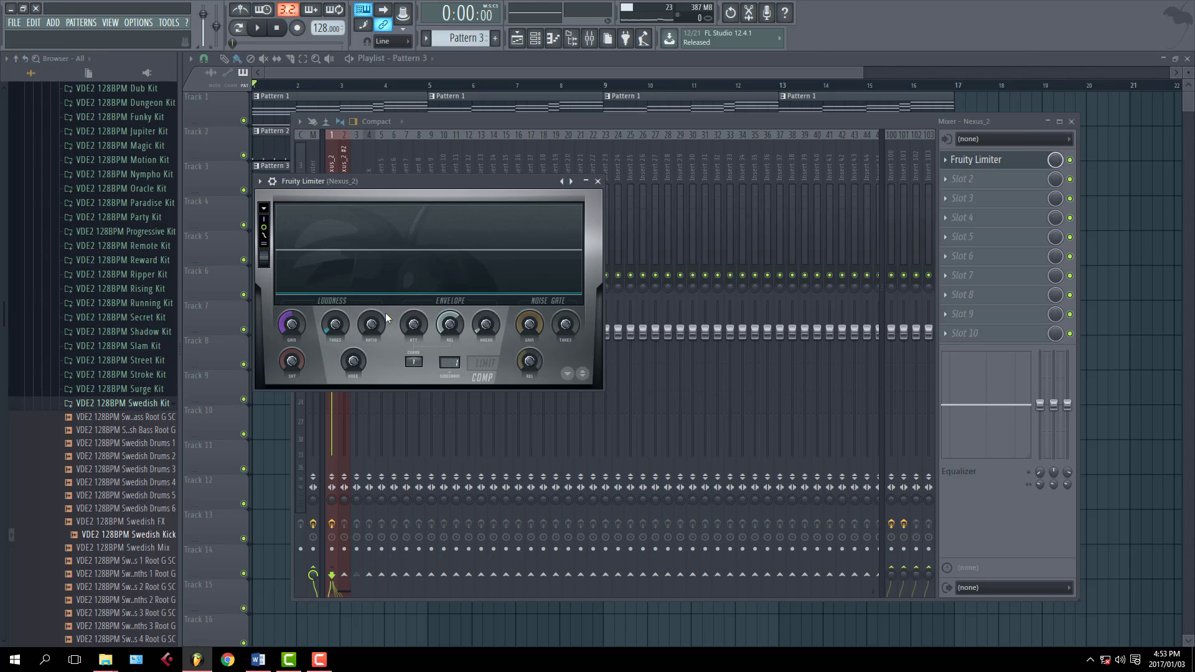
{"action": "left_click_drag", "start_coordinate": [345, 336], "coordinate": [345, 311]}
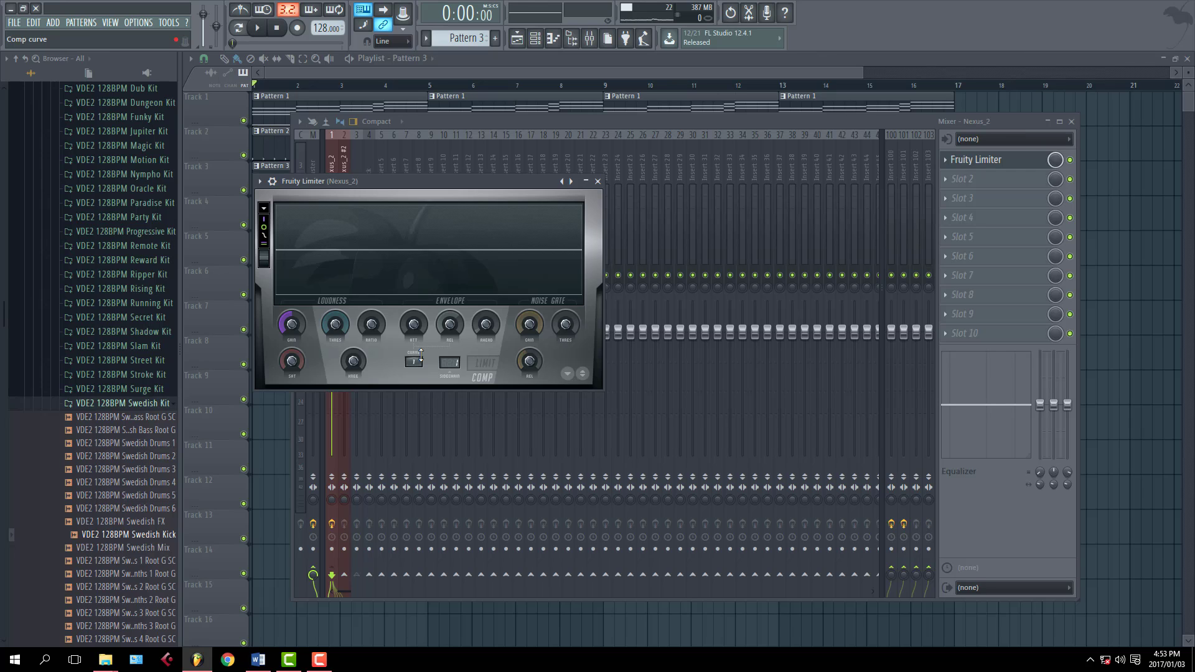
- Play the arrangement while lowering the Fruity Limiter compressor threshold to about -33 dB and varying its ratio, and stop playback
{"action": "key", "text": "space"}
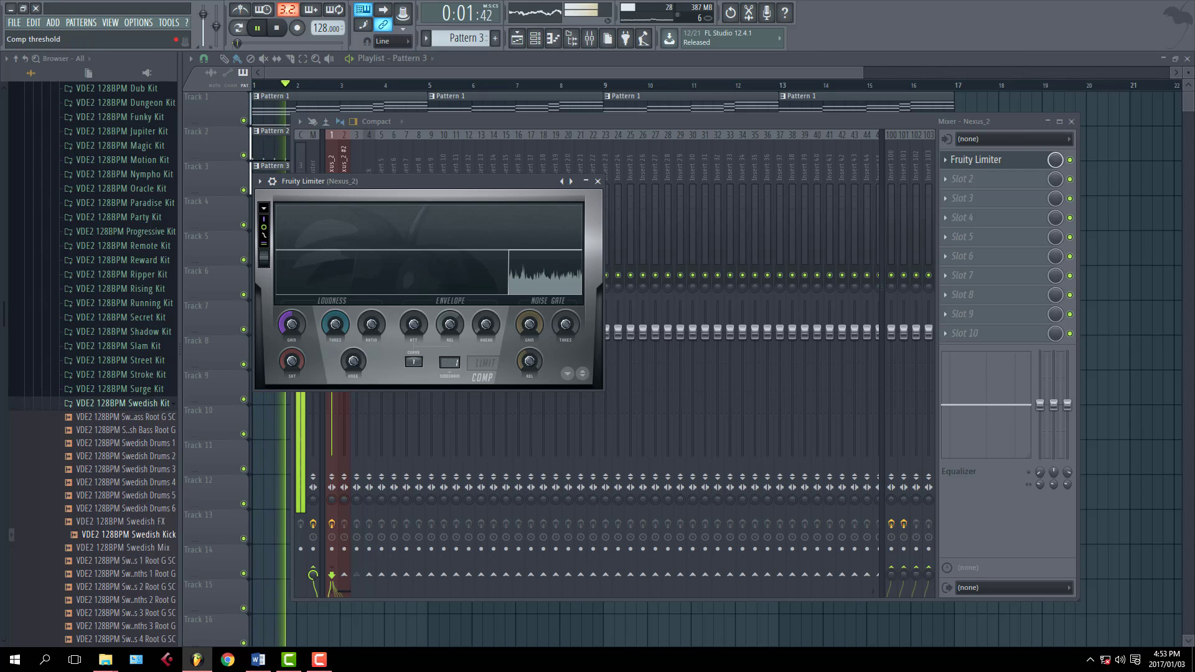
{"action": "left_click_drag", "start_coordinate": [335, 324], "coordinate": [335, 389]}
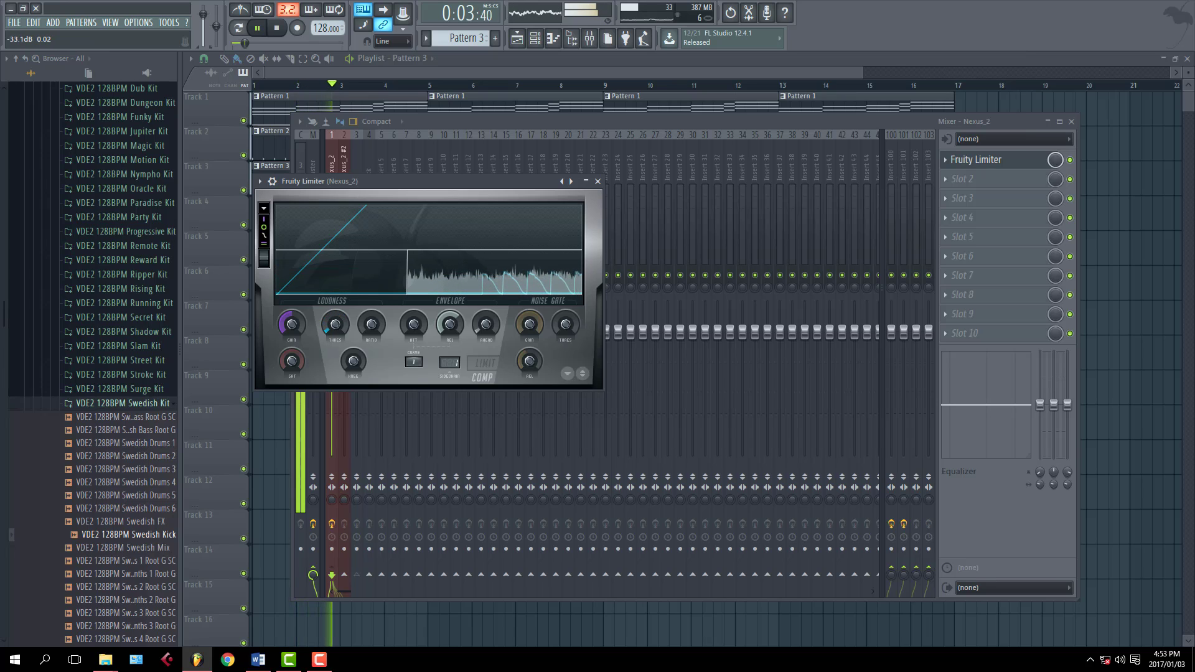
{"action": "mouse_move", "coordinate": [371, 323]}
{"action": "left_mouse_down"}
{"action": "mouse_move", "coordinate": [371, 274]}
{"action": "mouse_move", "coordinate": [371, 310]}
{"action": "left_mouse_up"}
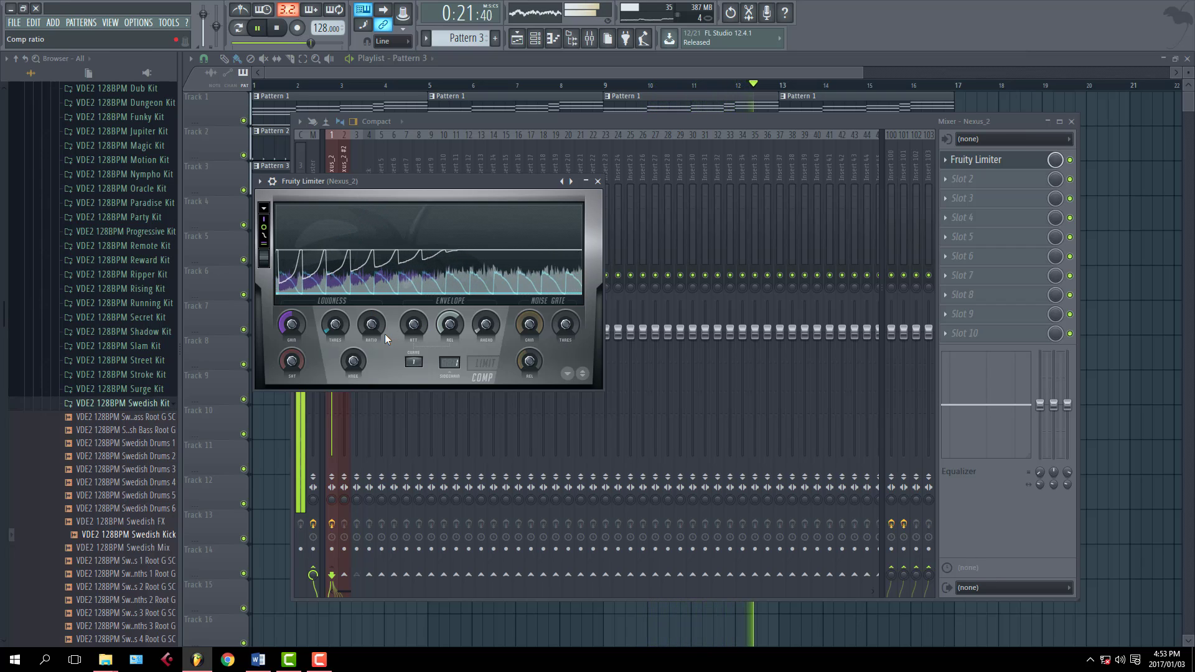
{"action": "key", "text": "space"}
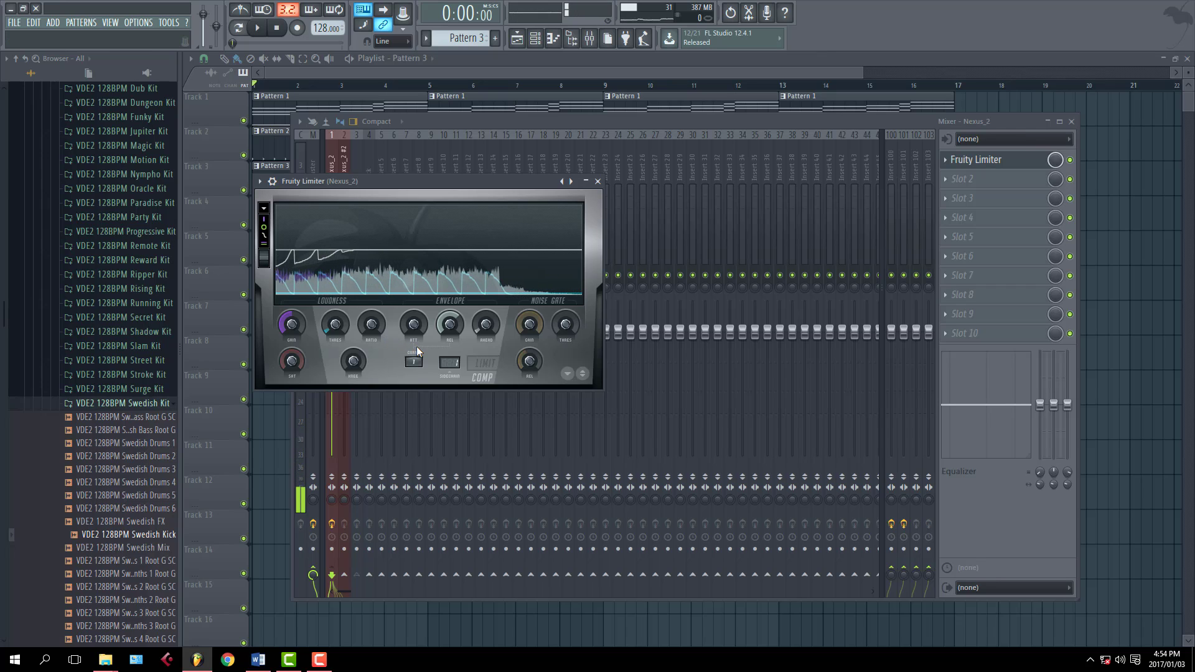
- Place a Pattern 4 clip at bar 1 of playlist Track 4 and show the channel rack for that pattern
{"action": "left_click", "coordinate": [508, 71]}
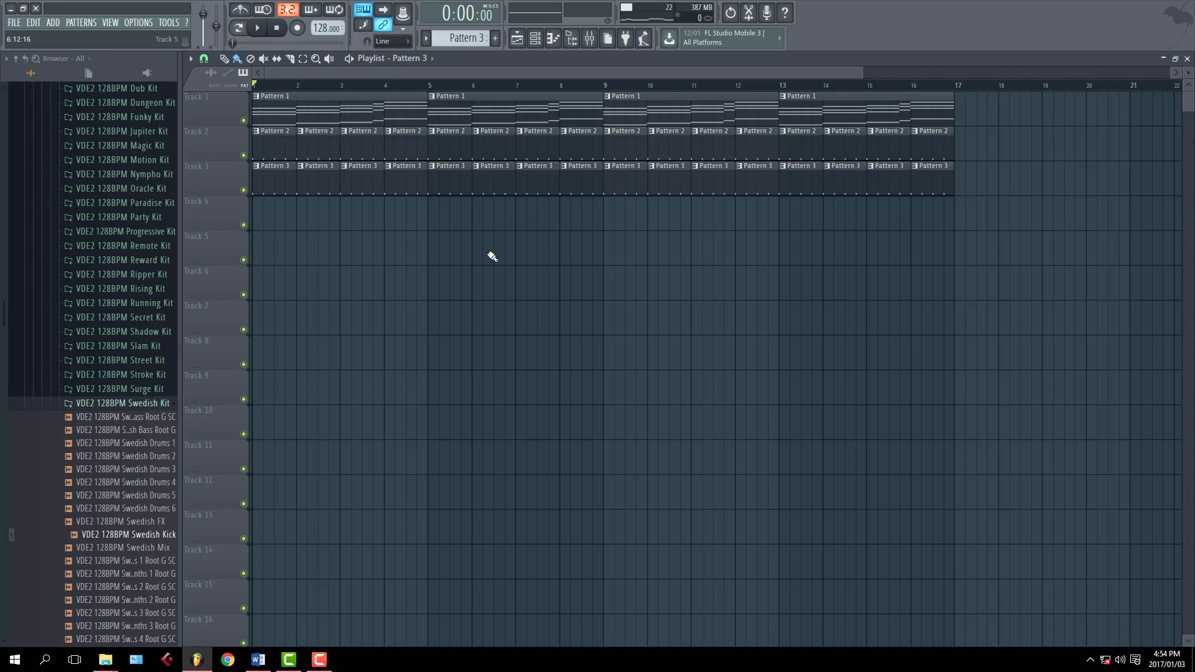
{"action": "scroll", "coordinate": [454, 36], "scroll_direction": "down", "scroll_amount": 1}
{"action": "left_click", "coordinate": [274, 220]}
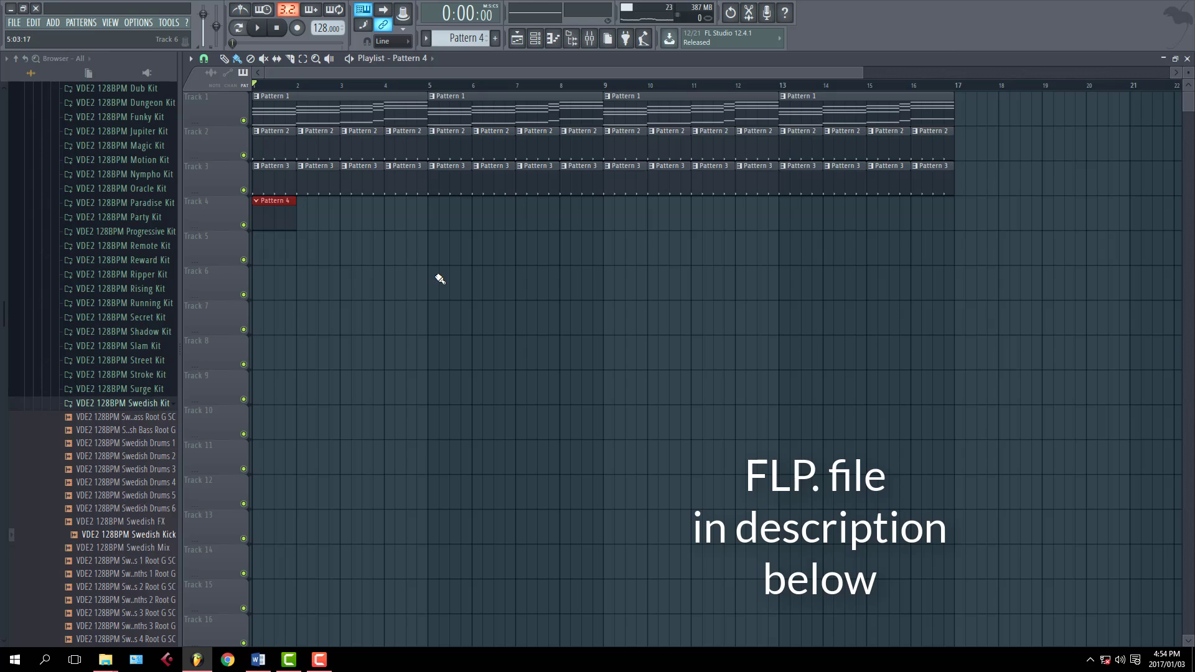
{"action": "key", "text": "F6"}
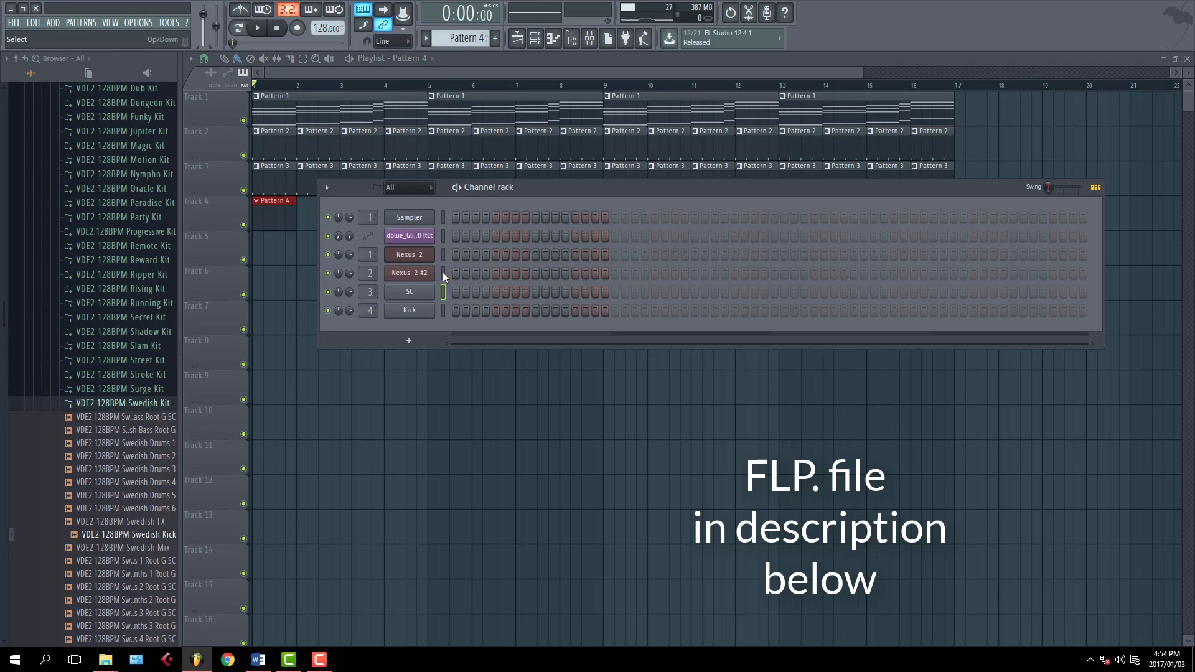